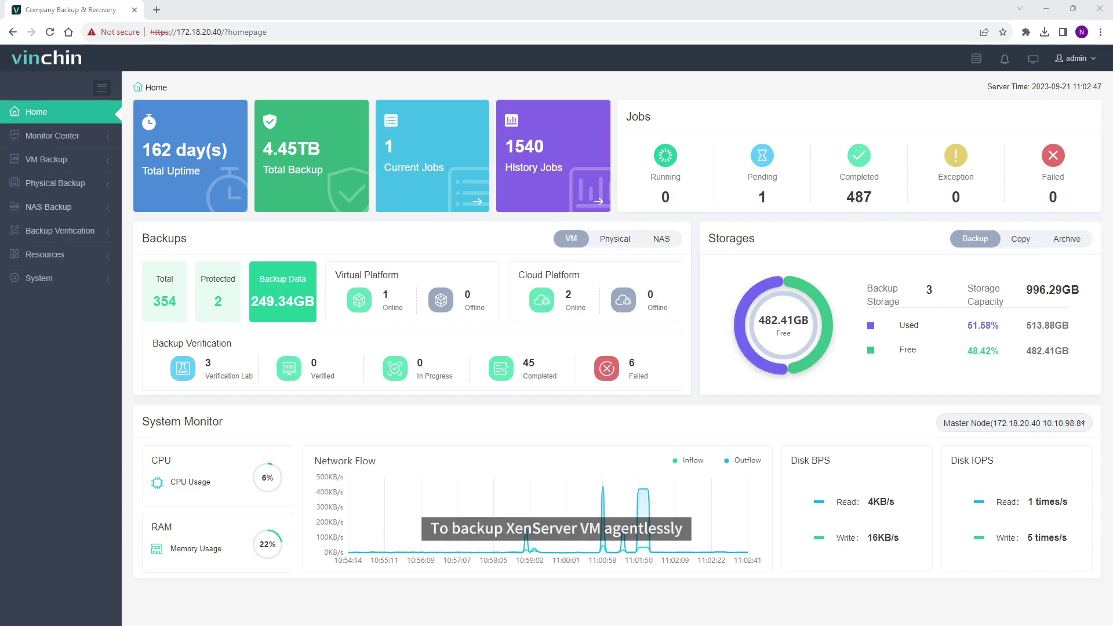
Step: Open the Add Virtual Platform form under Resources > Virtual Infrastructure > Virtual Platform
click(90, 255)
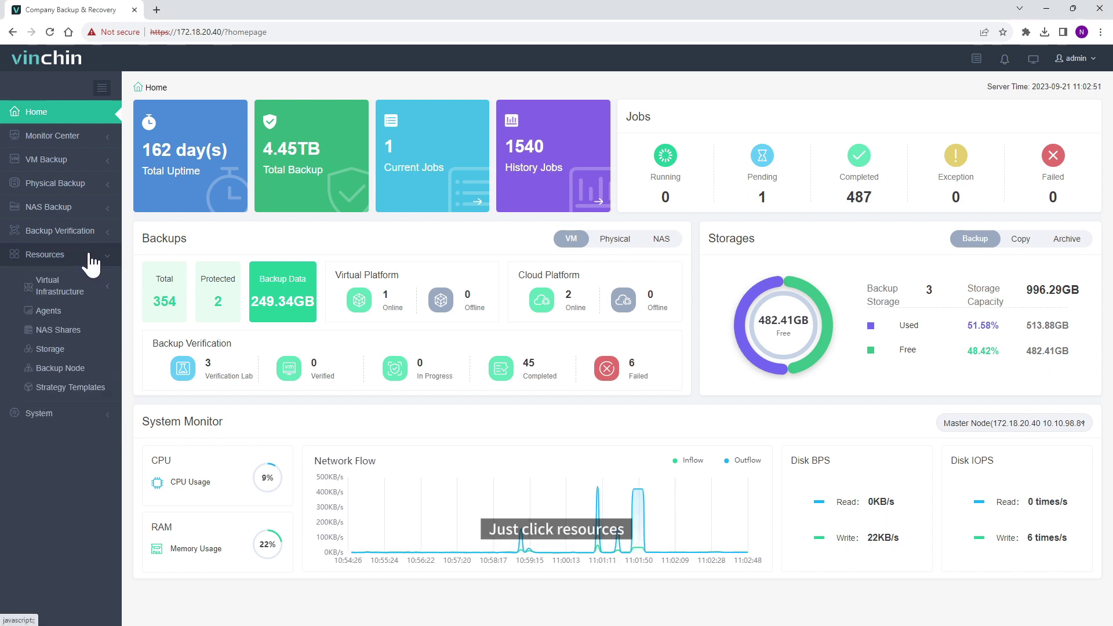
click(99, 290)
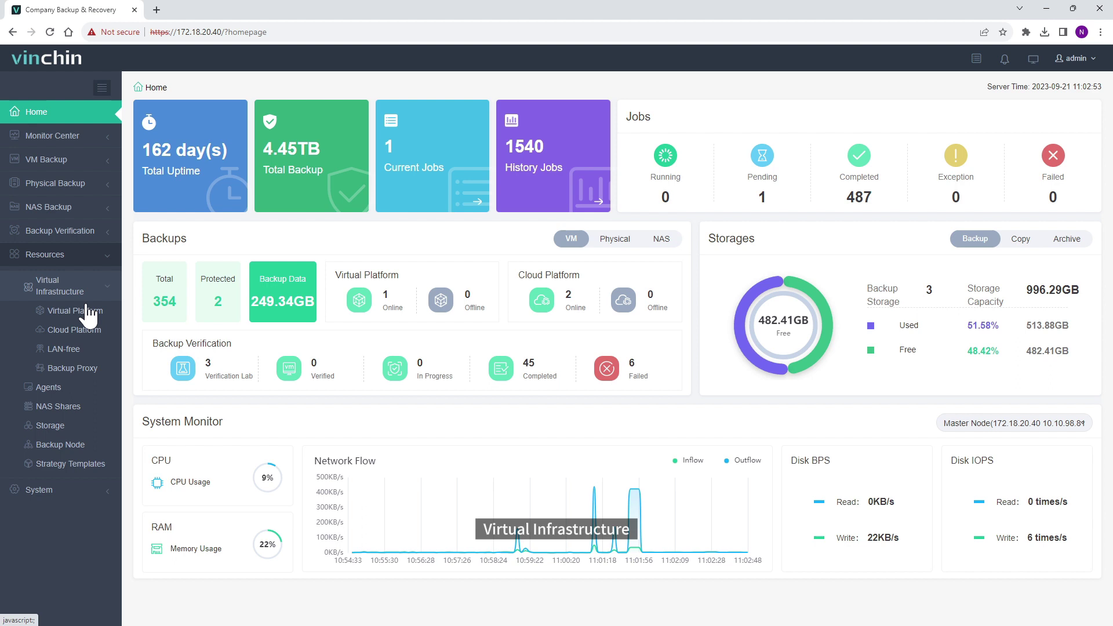
click(85, 313)
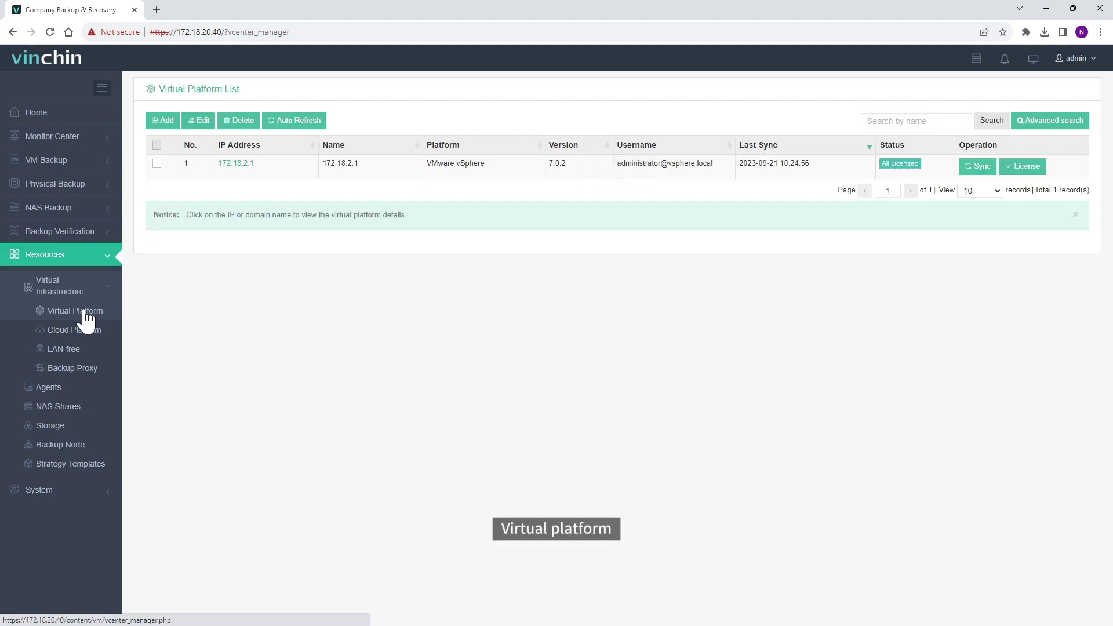
click(156, 121)
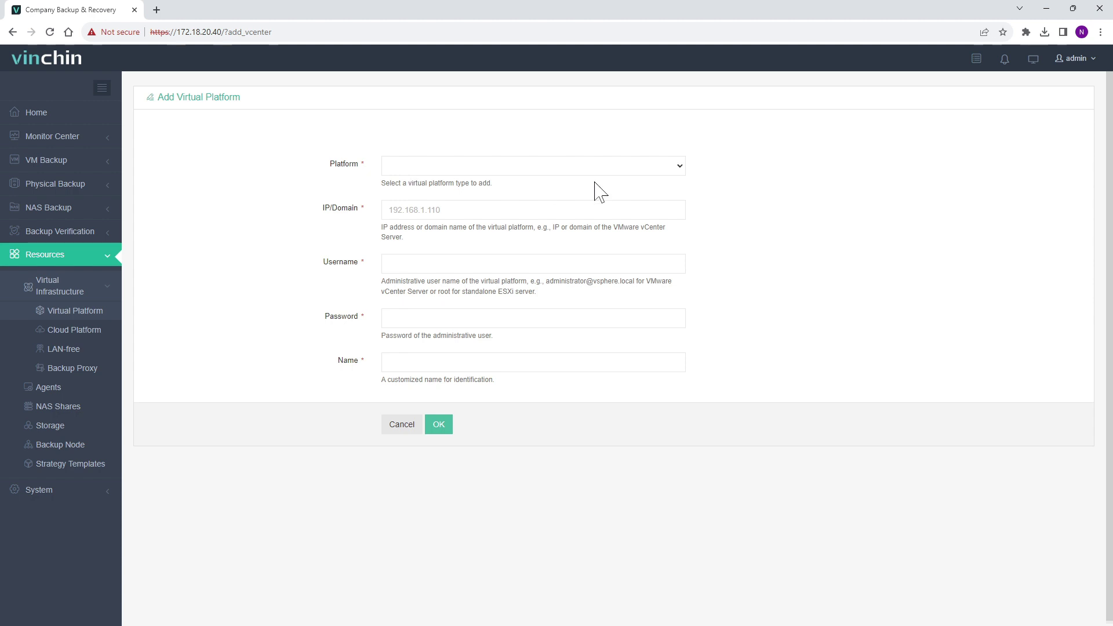
Step: Choose Citrix XenServer/Citrix Hypervisor with IP 172.18.2.15, username root and the account password
click(678, 167)
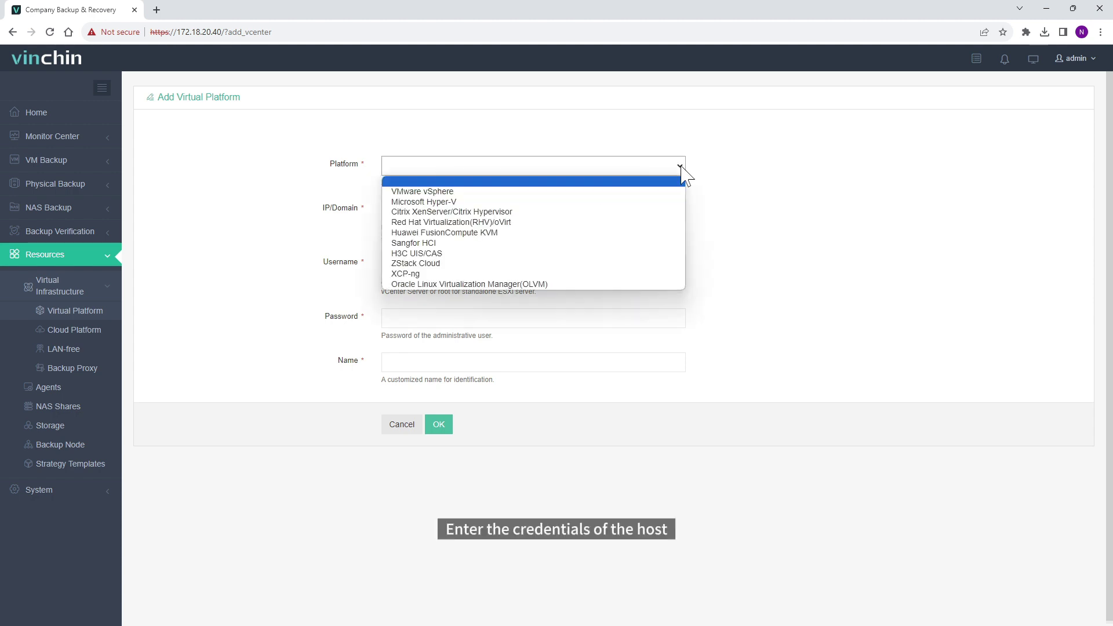
click(679, 213)
click(458, 221)
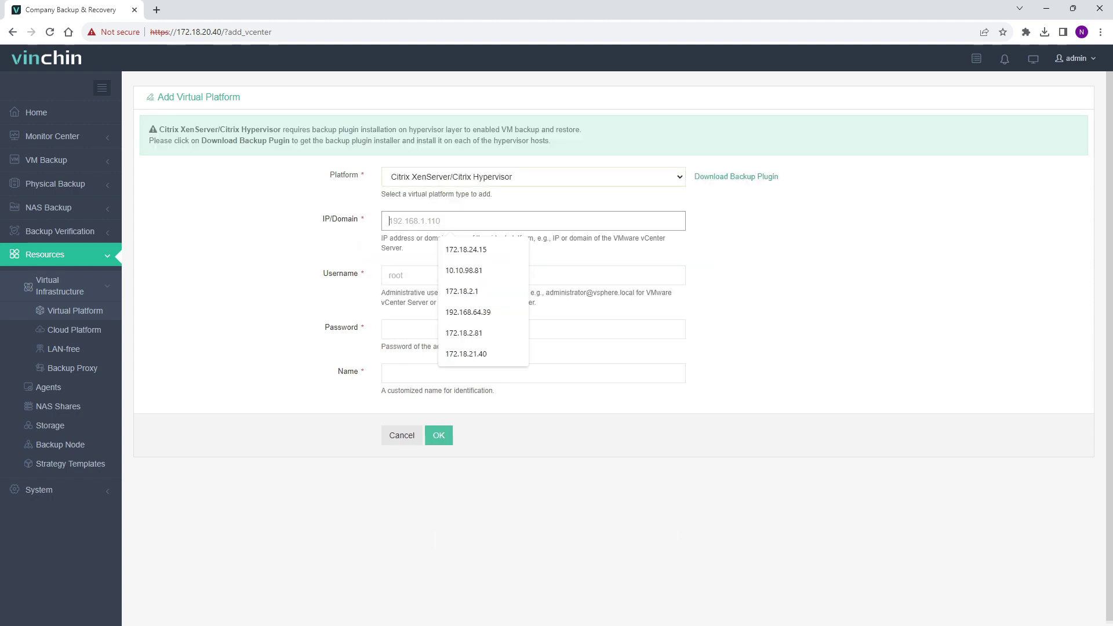
text(172.18.2.15)
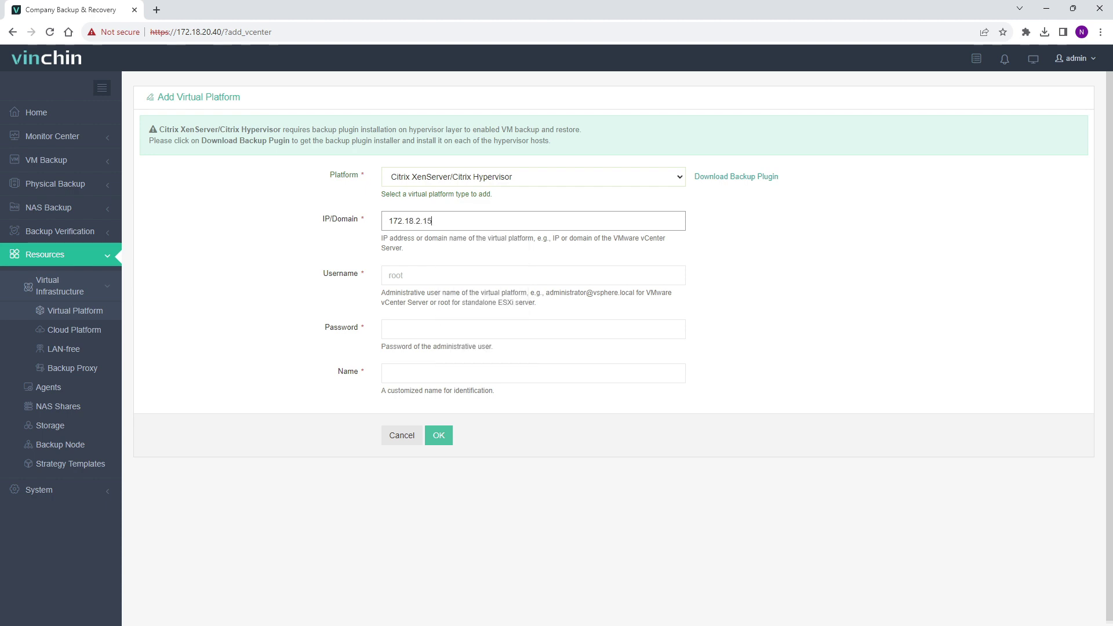
key(Tab)
text(root)
key(Tab)
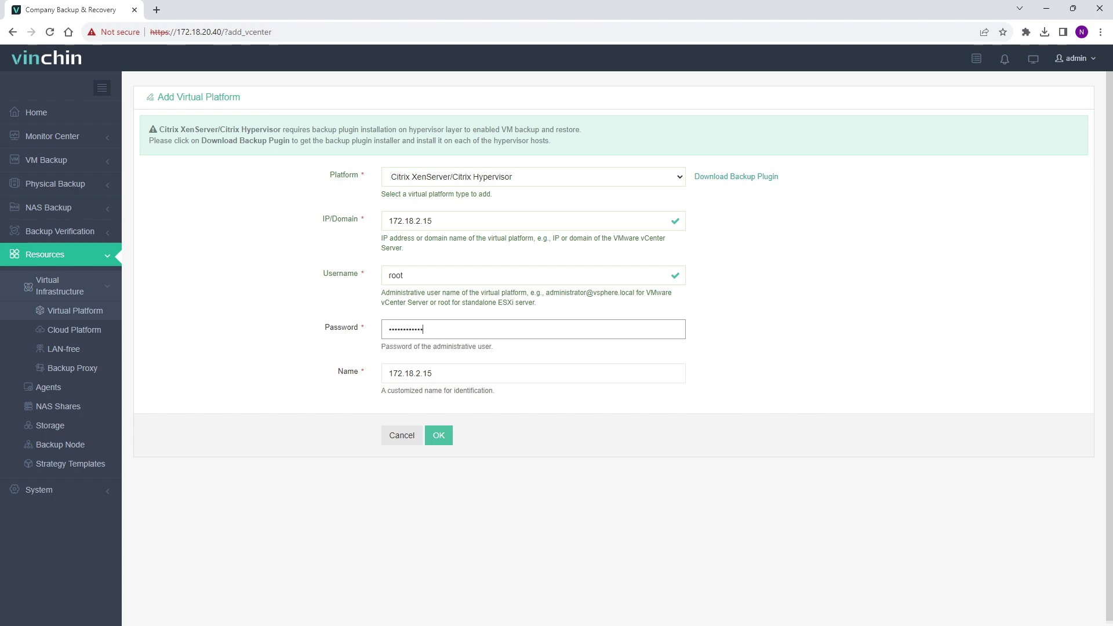
key(Tab)
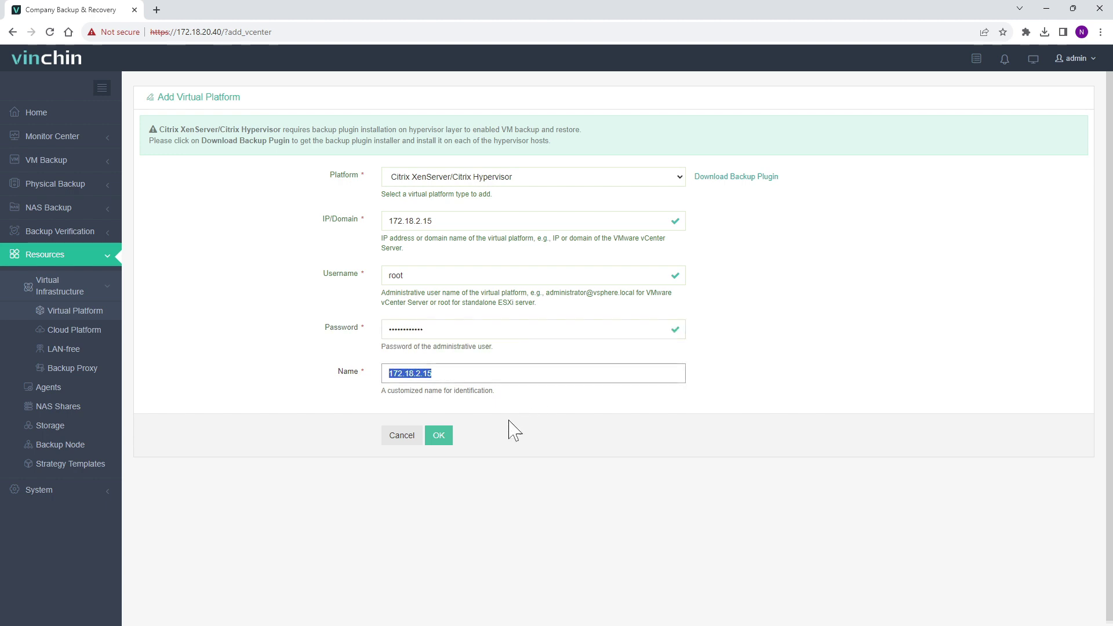
Step: Save the 172.18.2.15 platform, license all three of its hosts, and dismiss the success notice
click(445, 438)
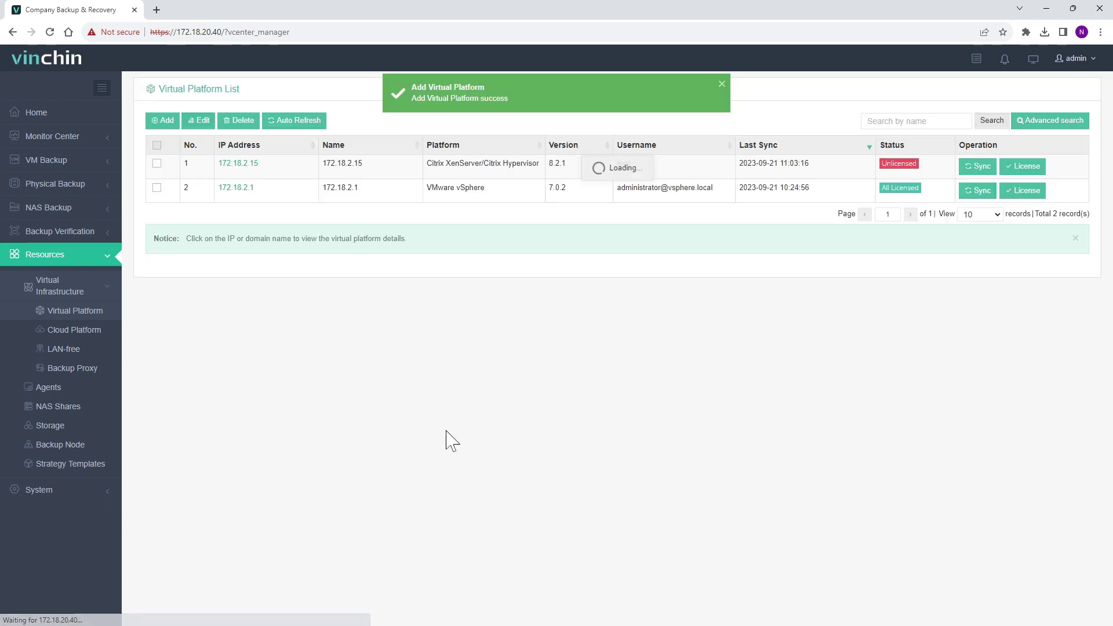
click(1041, 169)
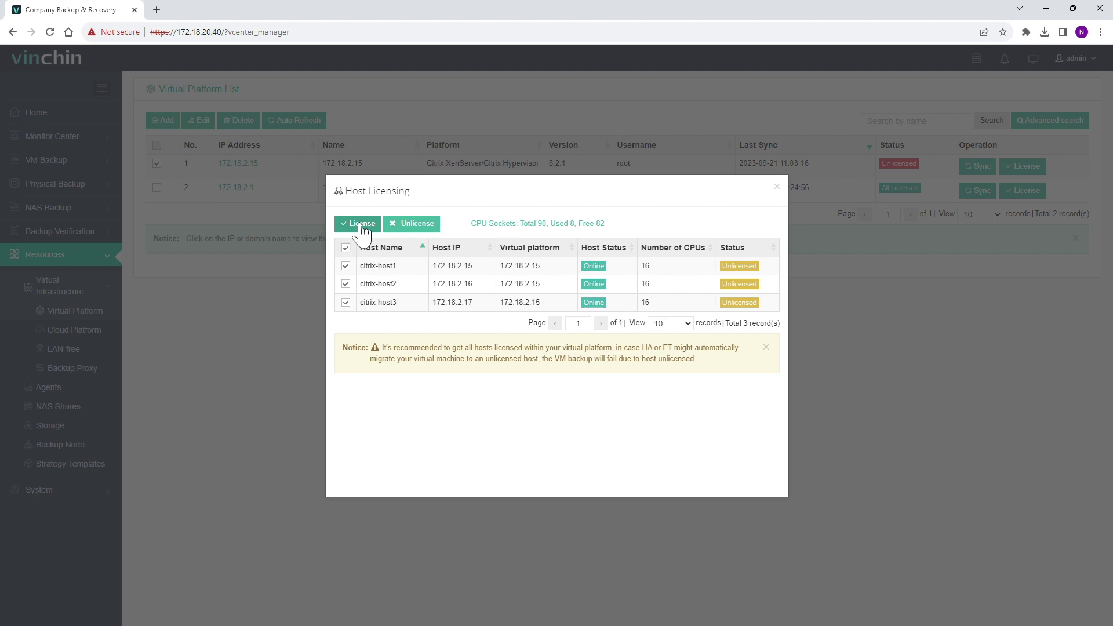
click(360, 224)
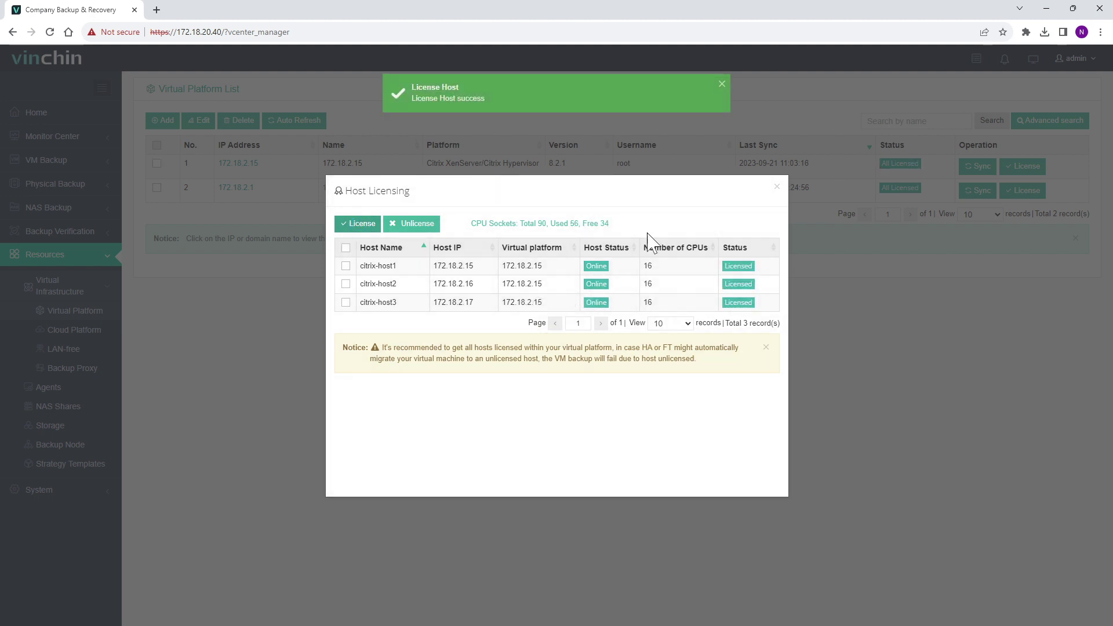
click(777, 187)
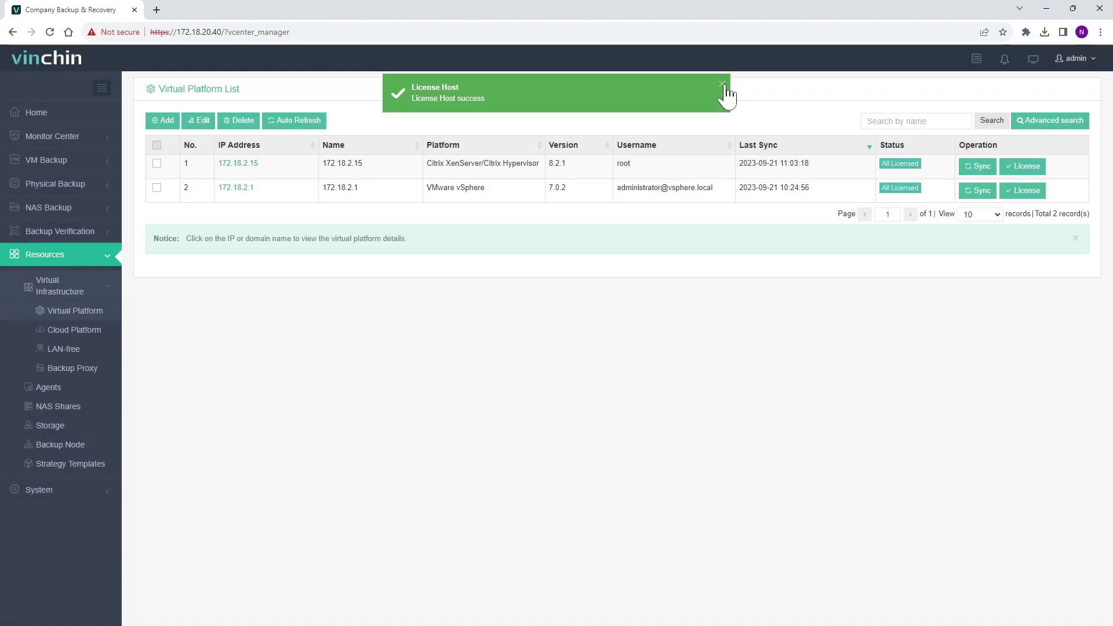
click(723, 85)
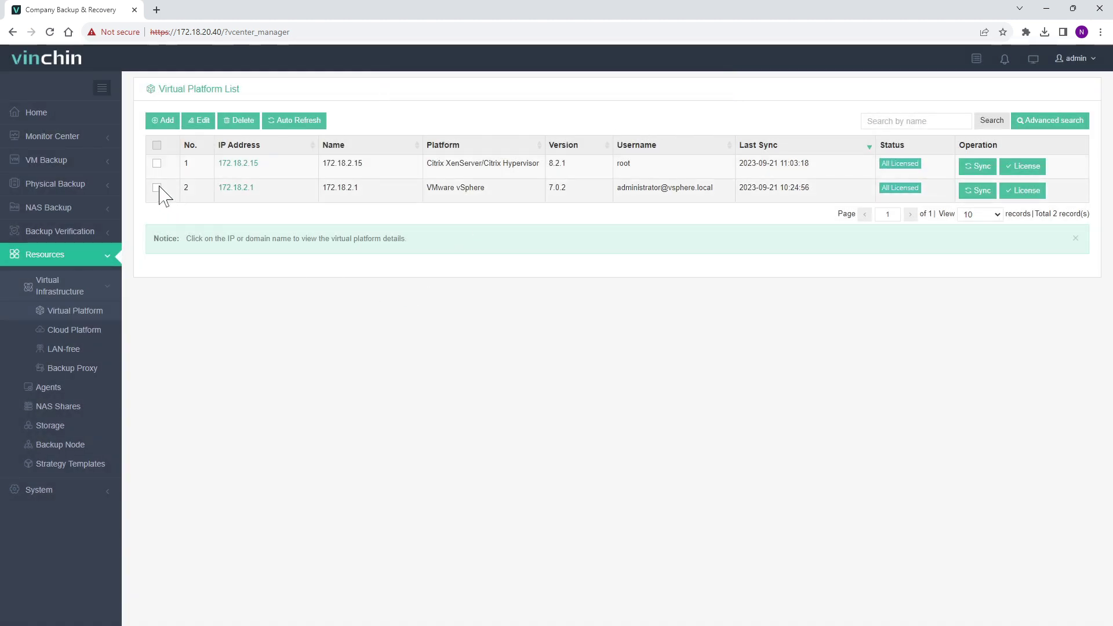
Step: Create a new VM backup job, tick vm_bk1 in the expanded Citrix pool, and continue
click(96, 168)
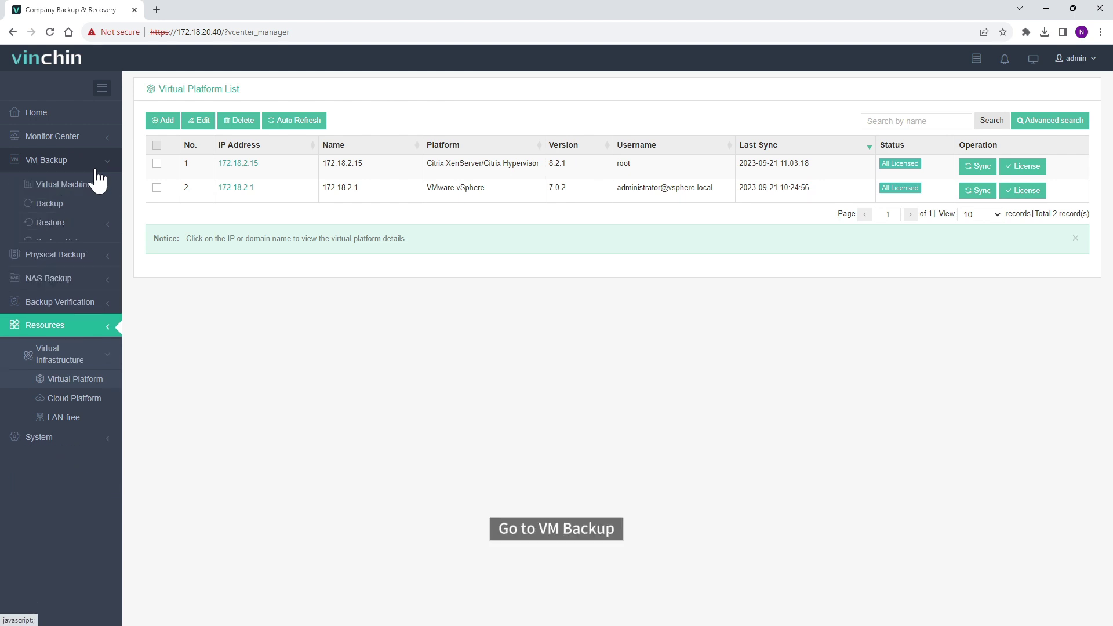
click(99, 210)
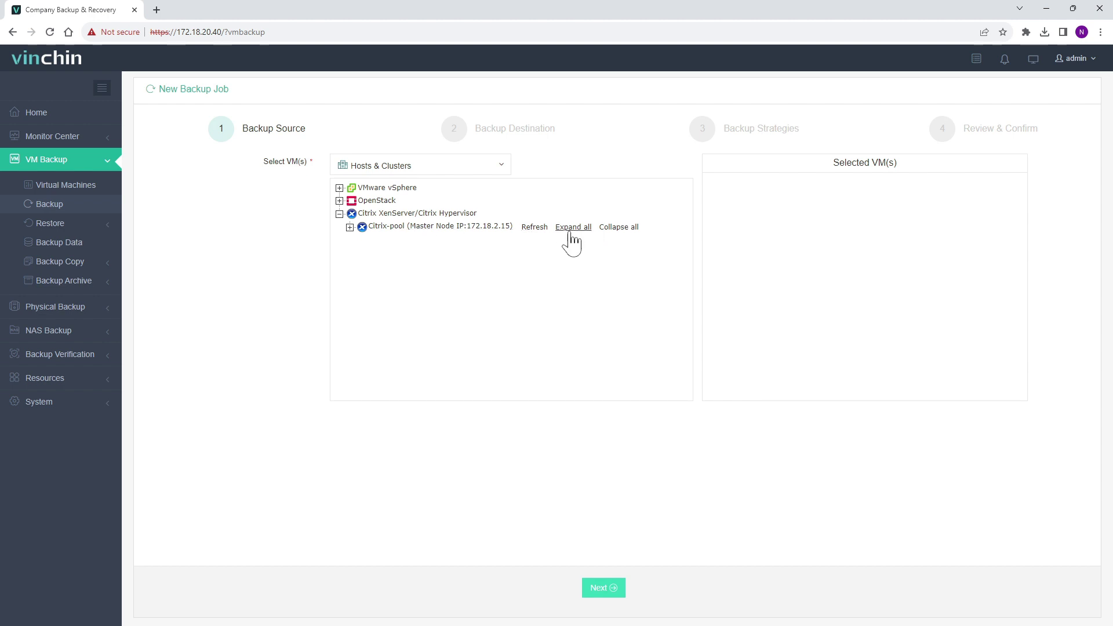
click(570, 232)
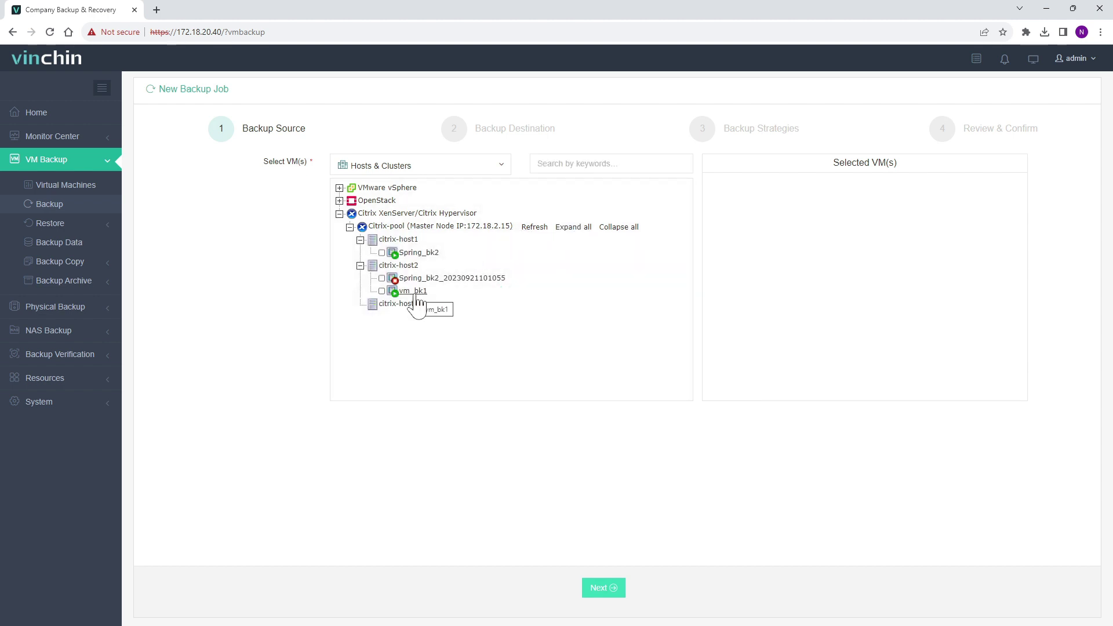
click(415, 294)
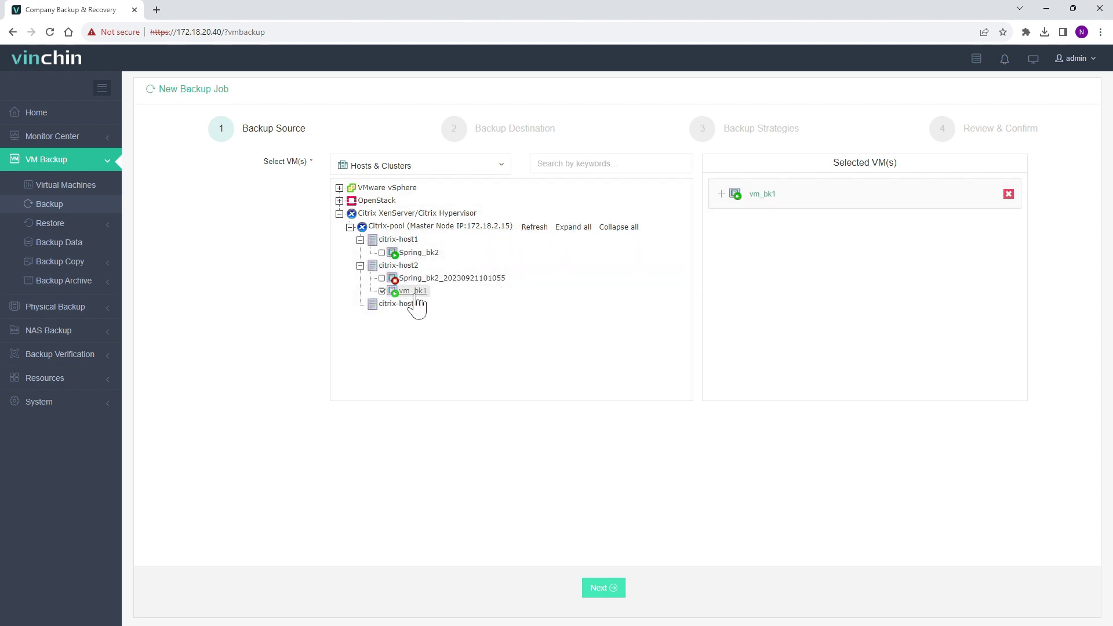
click(721, 193)
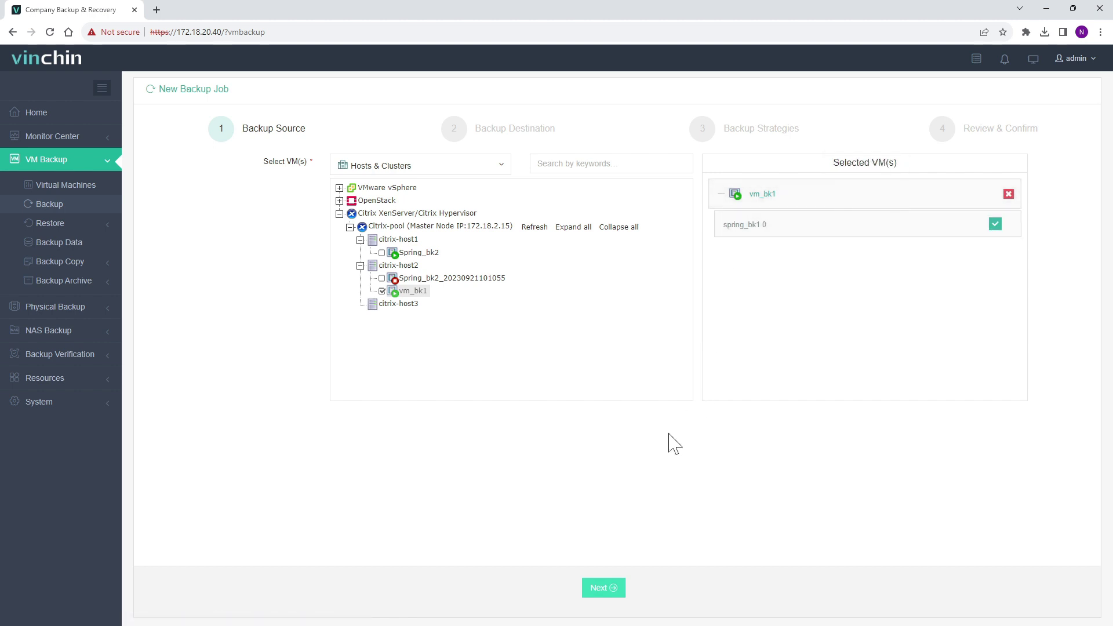
click(615, 590)
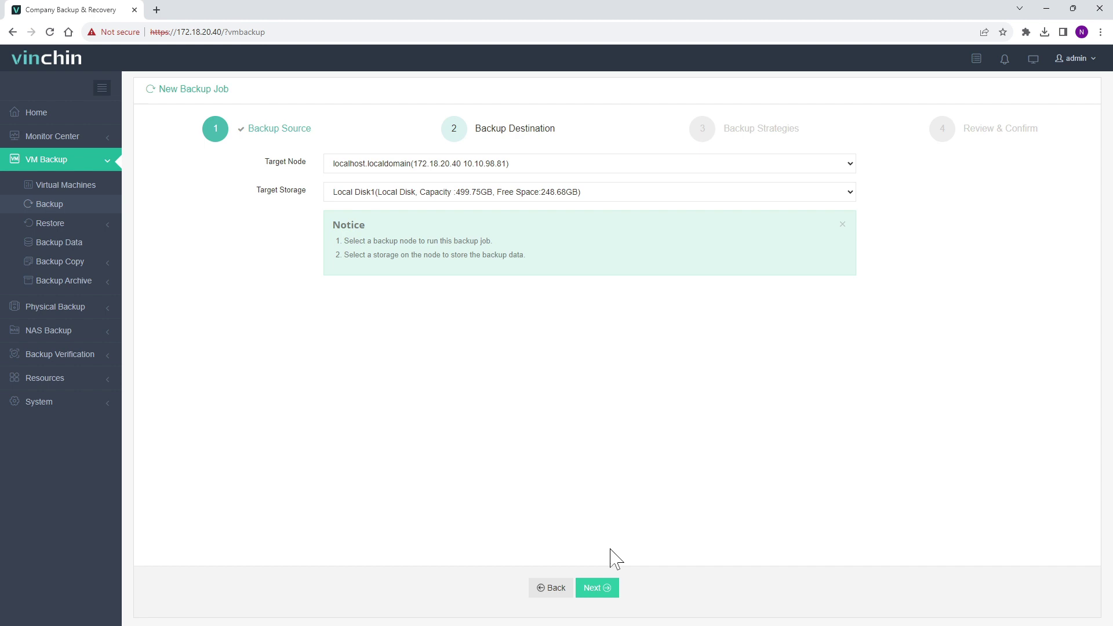
Step: Add scheduled full and incremental backups in the backup strategies and check the data storage policy
click(607, 590)
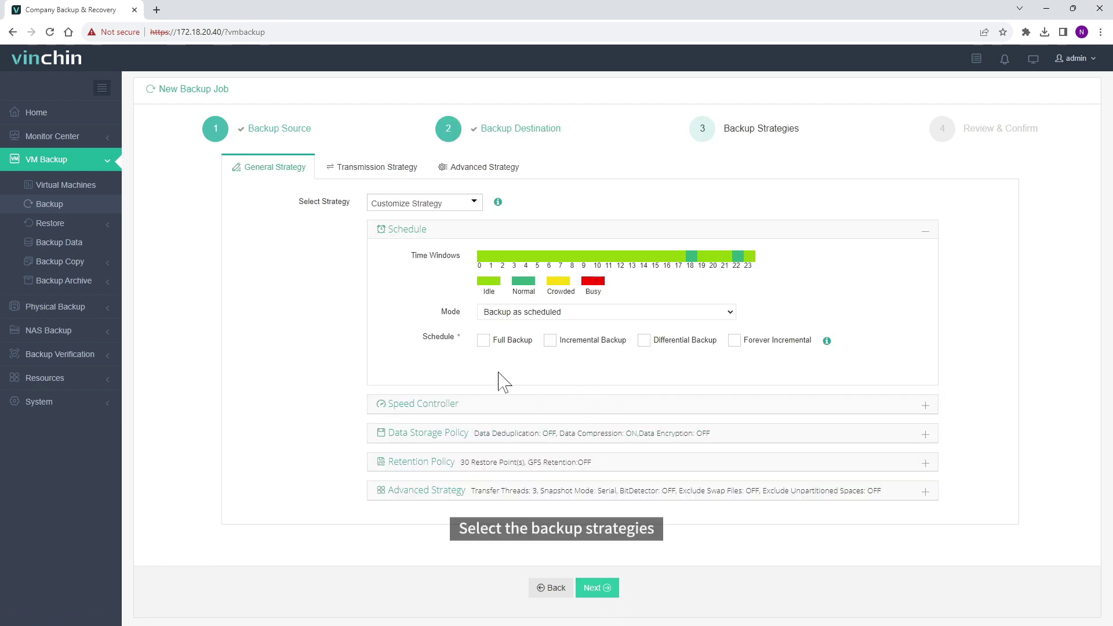
click(484, 342)
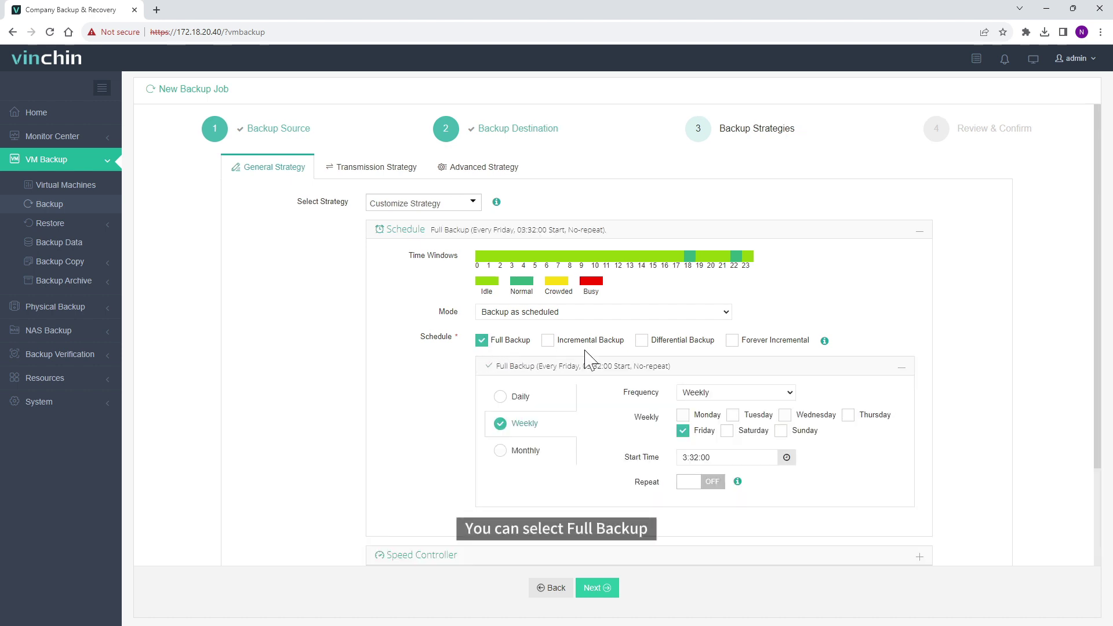
click(548, 341)
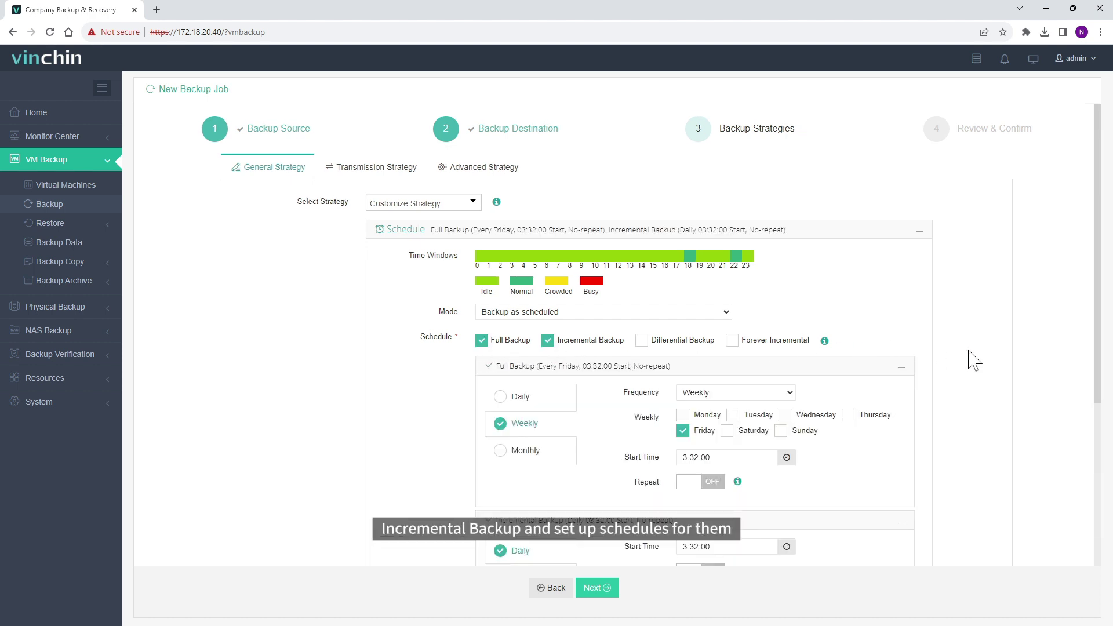
scroll(942, 415, down, 3)
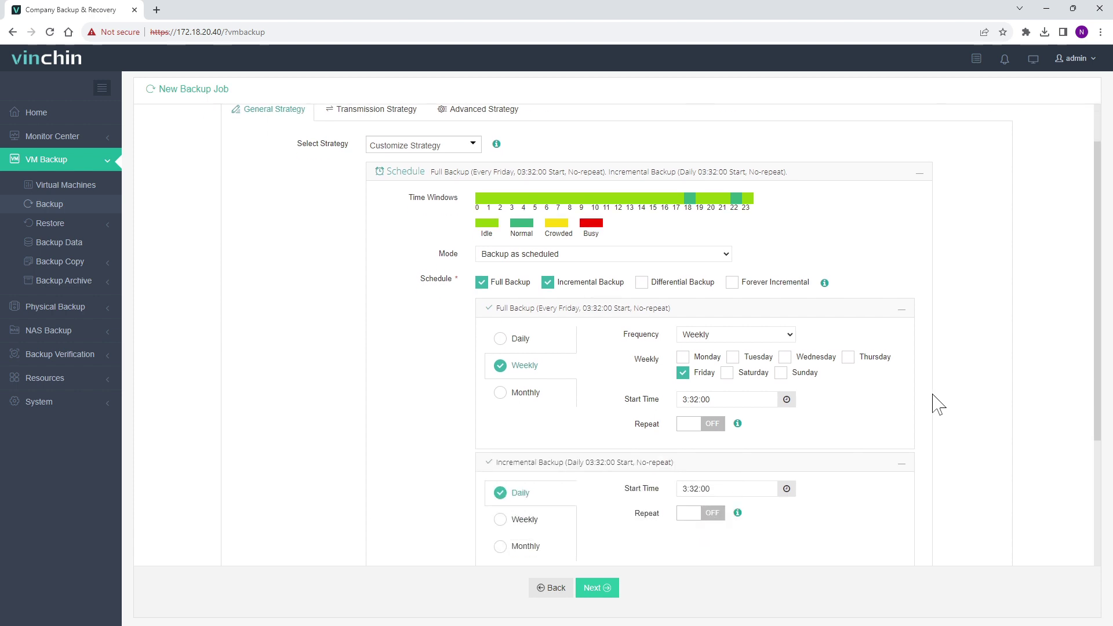
scroll(937, 404, down, 2)
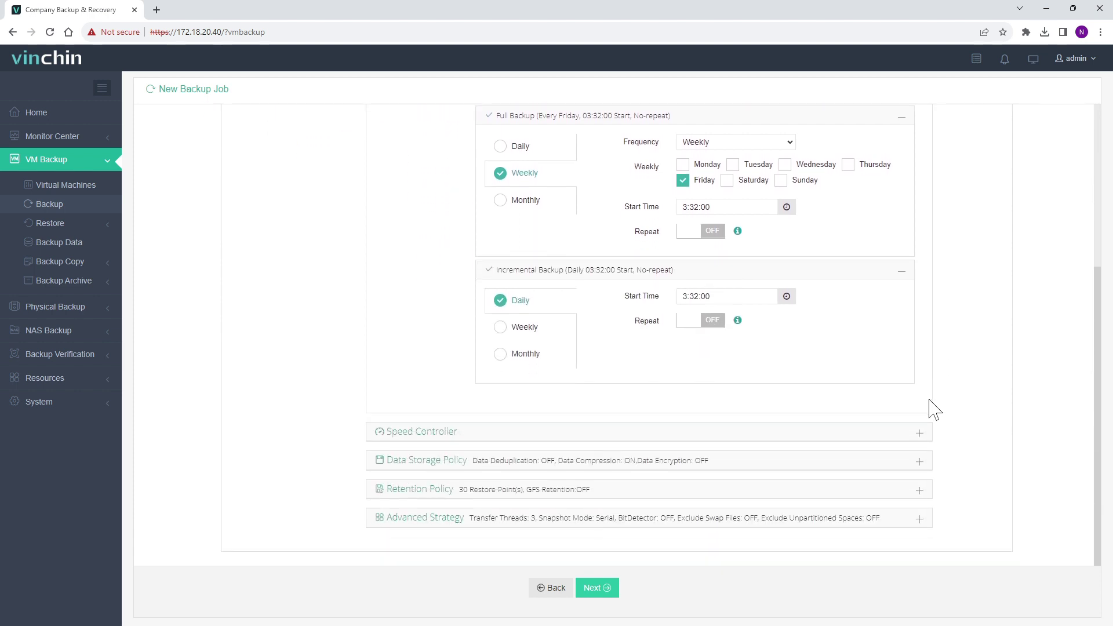
click(908, 463)
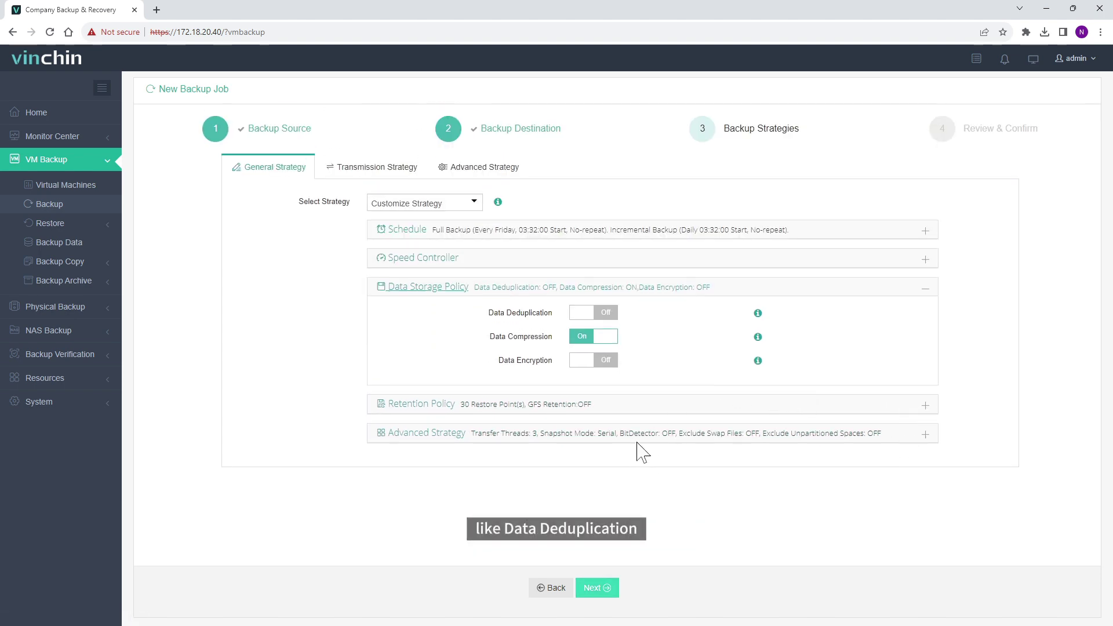
Step: Keep LAN transmission, check the advanced strategy settings, and continue to Review & Confirm
click(392, 176)
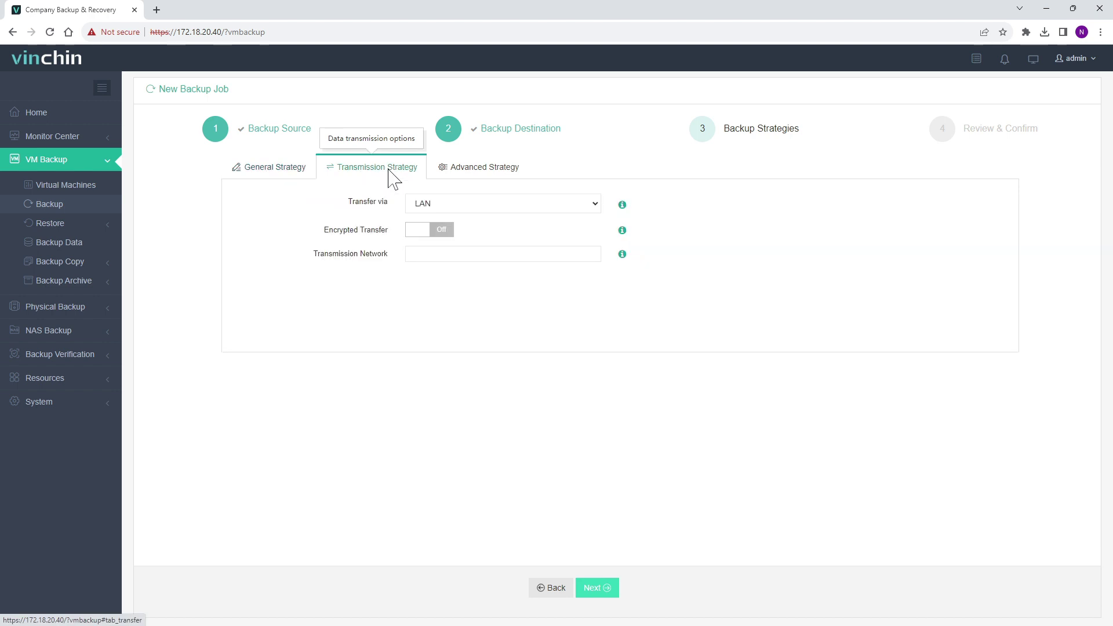
click(497, 207)
click(490, 194)
click(485, 173)
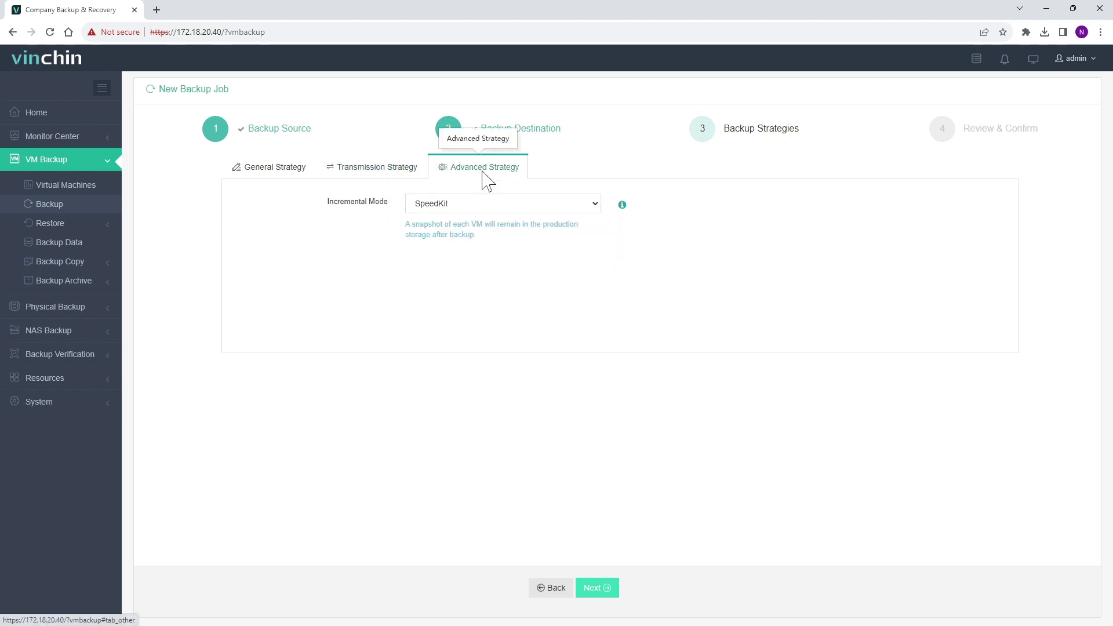
click(608, 591)
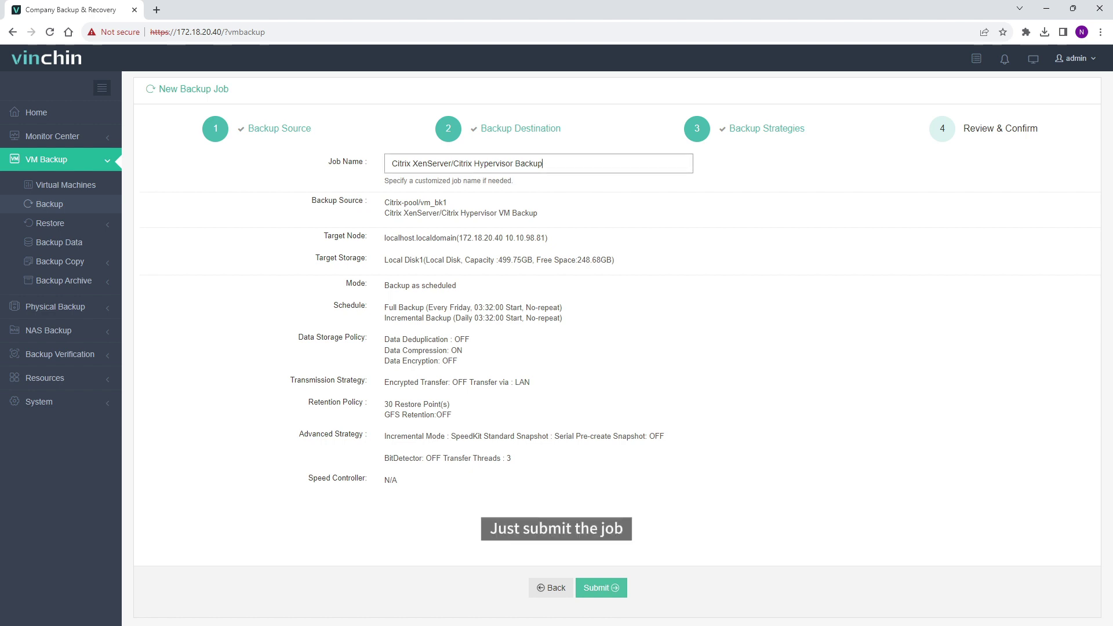
Step: Submit the job, run Start Full from its Options, and open its Job Details
click(603, 590)
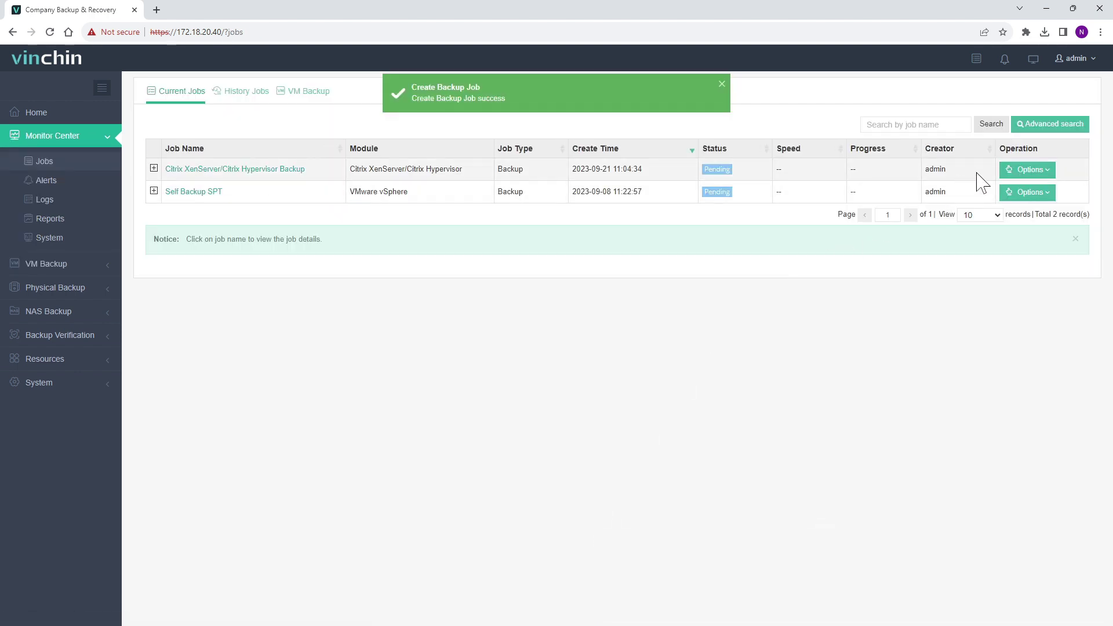
click(1028, 170)
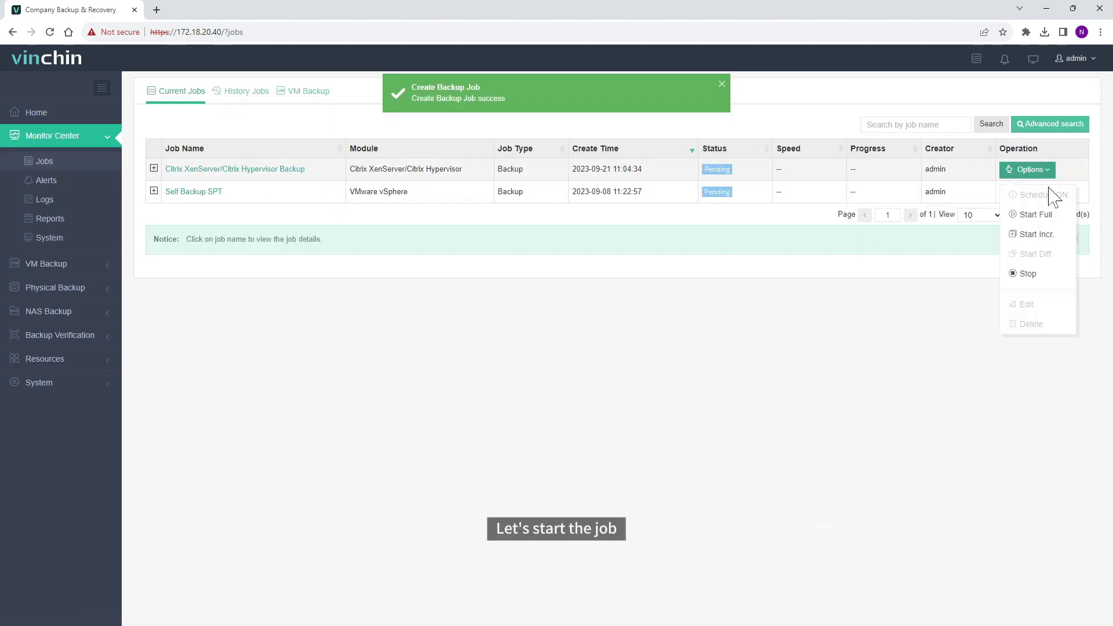
click(1050, 219)
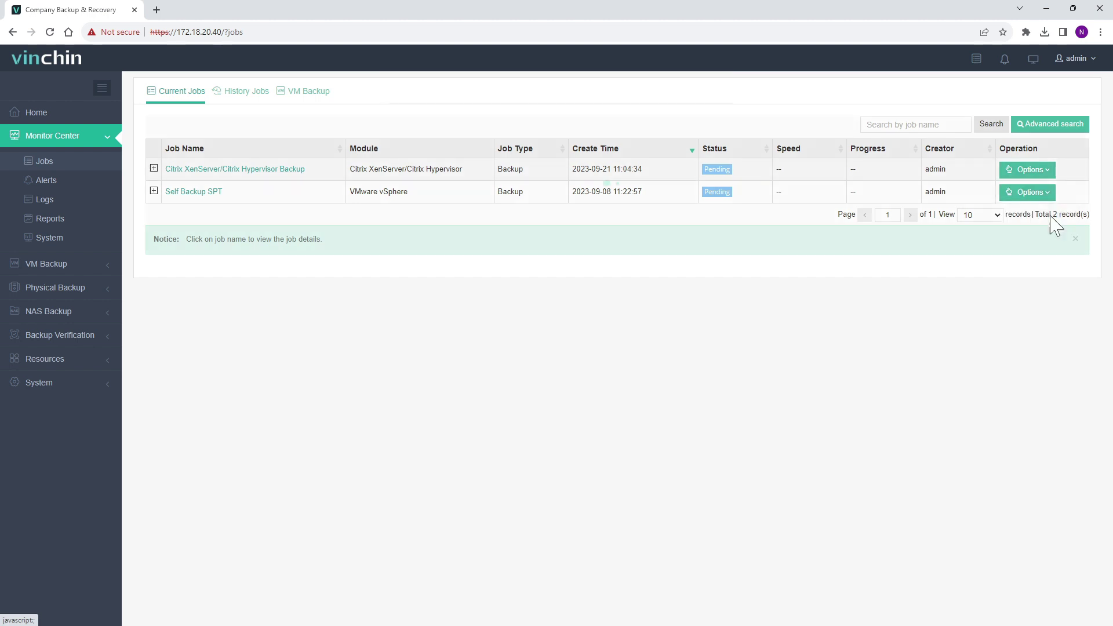
click(280, 169)
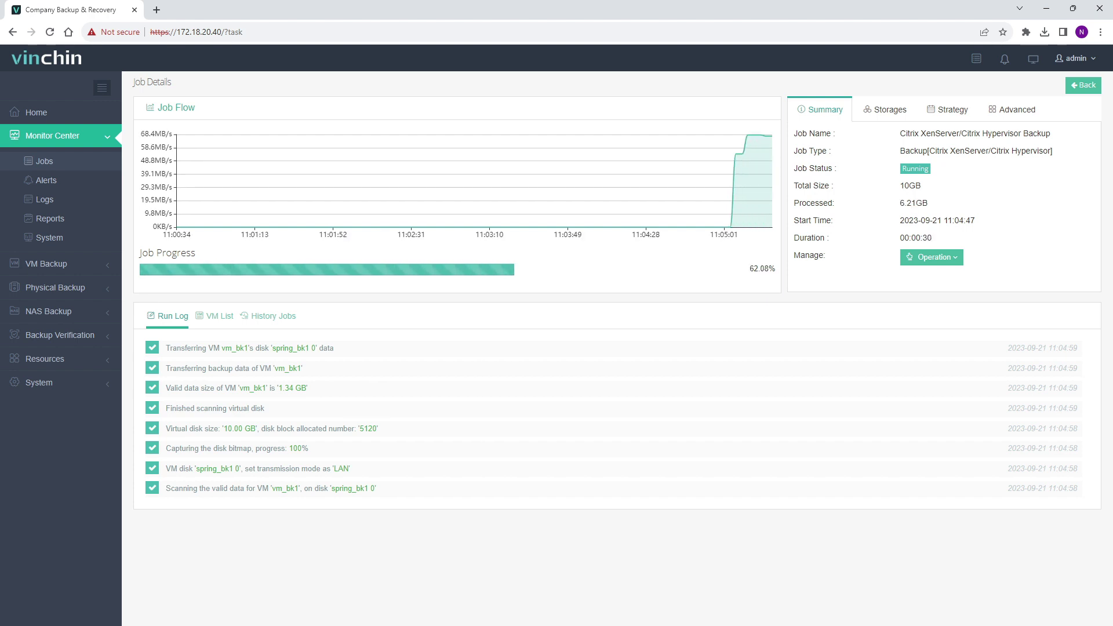
Step: Check the job's VM List and History Jobs for the successful 10GB Full Backup
click(229, 321)
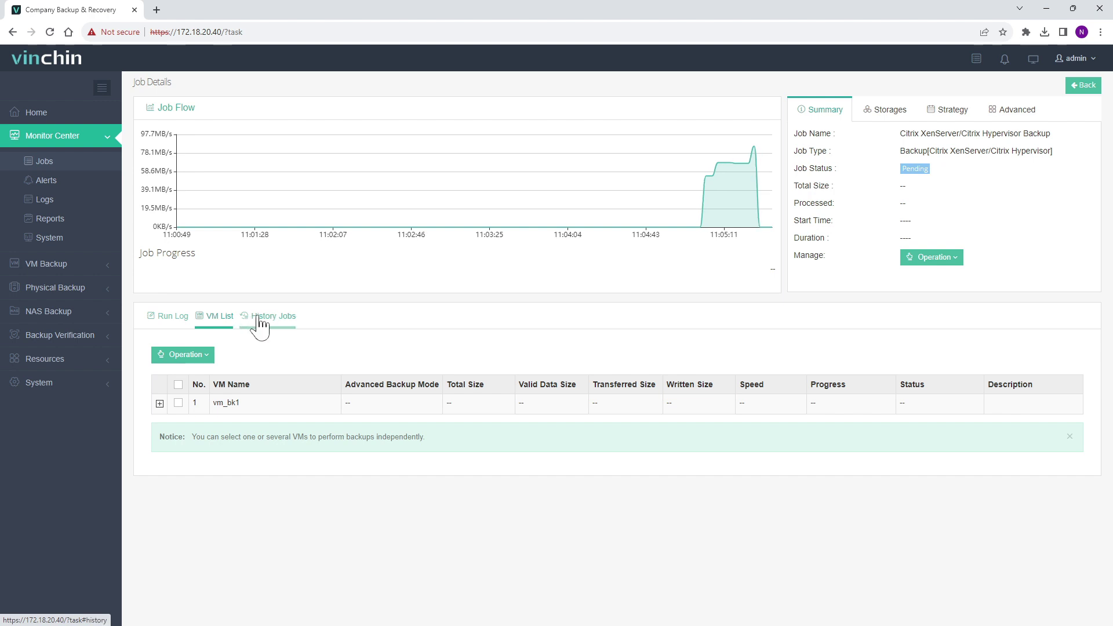
click(259, 325)
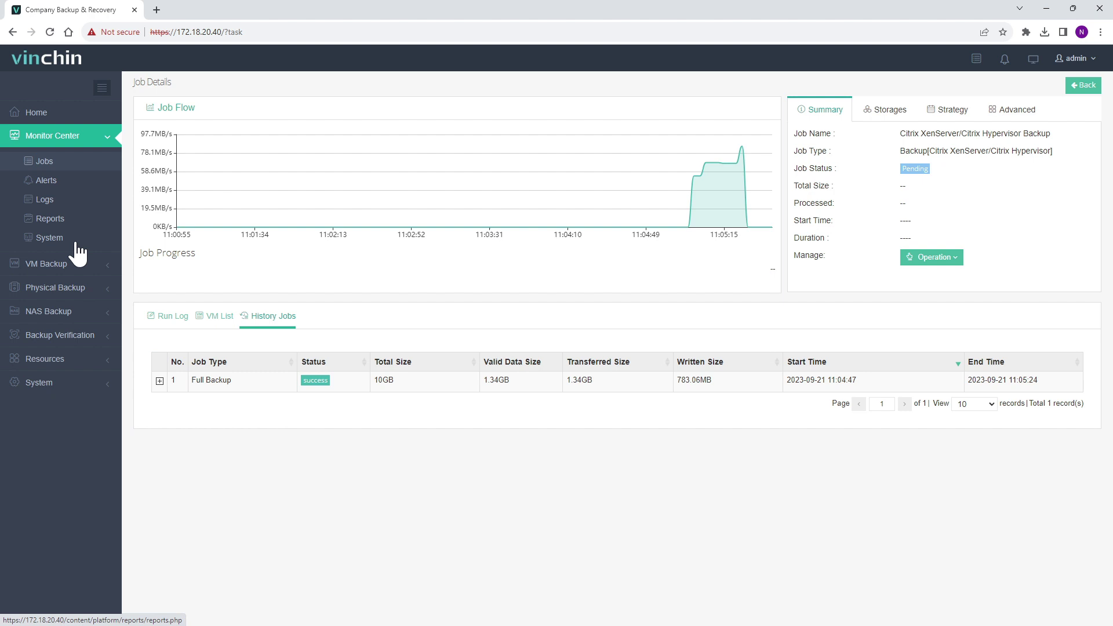
click(58, 263)
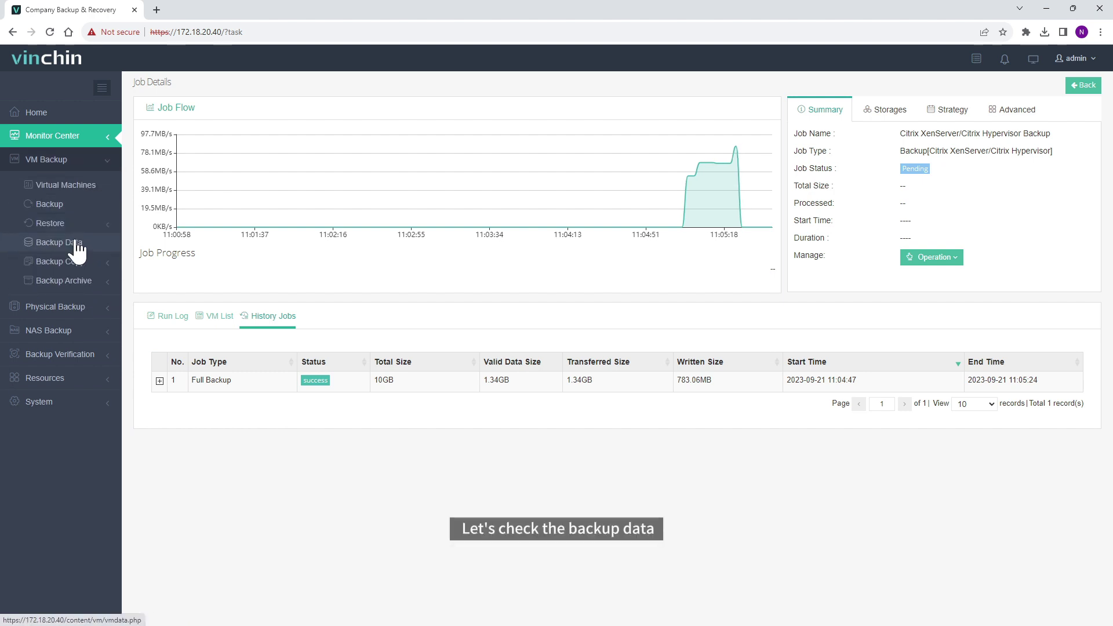
Step: Confirm vm_bk1's 2023-09-21 restore point in Backup Data, then begin a new restore job
click(77, 248)
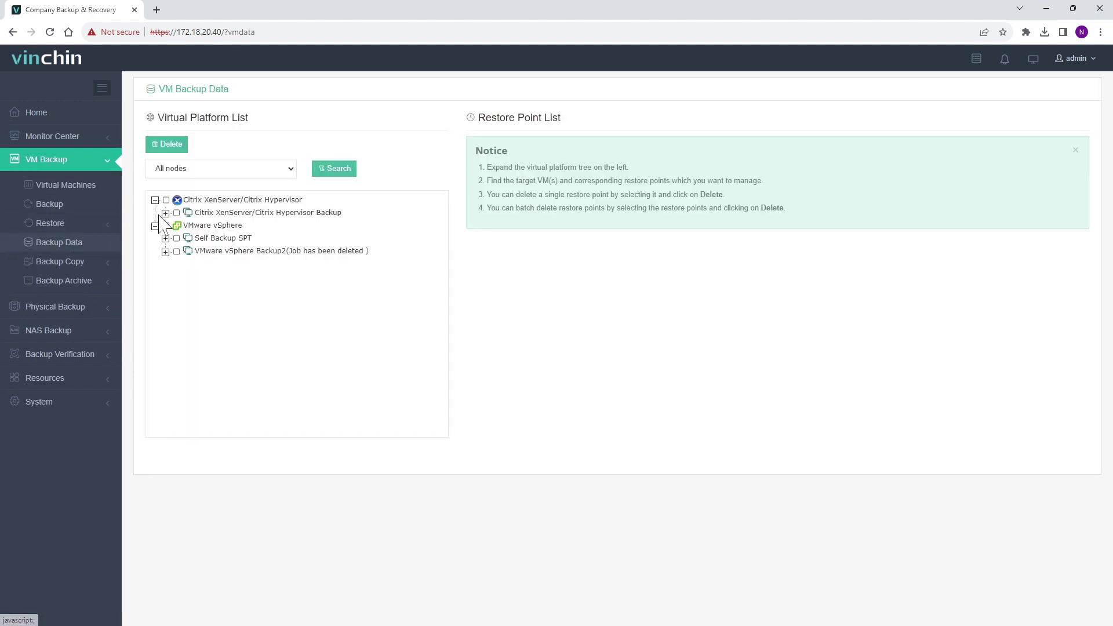
click(166, 213)
click(177, 226)
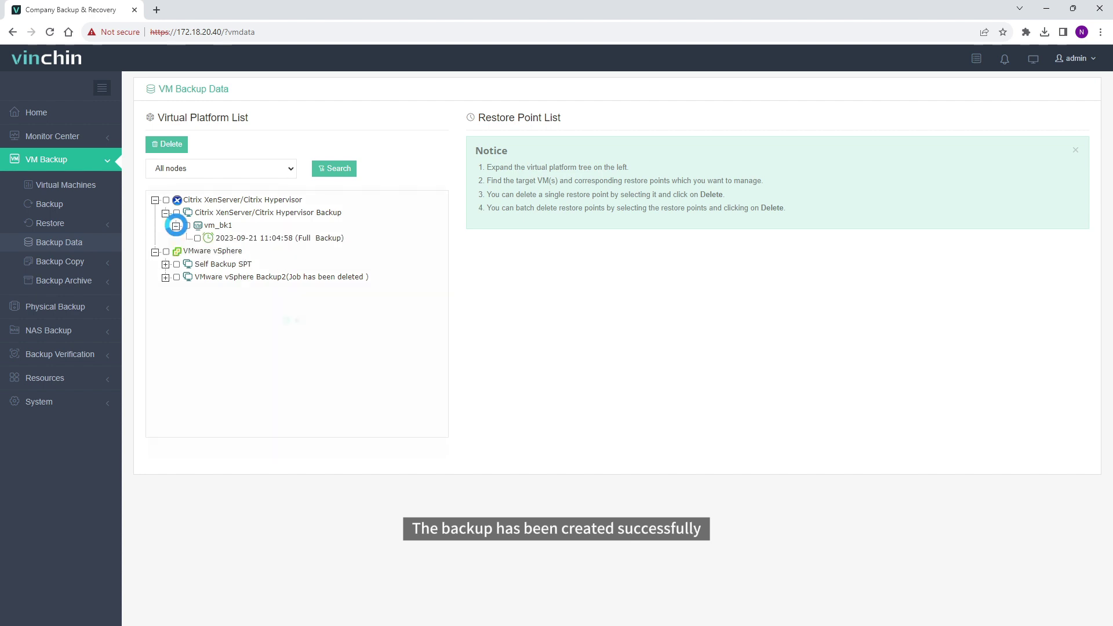
click(187, 226)
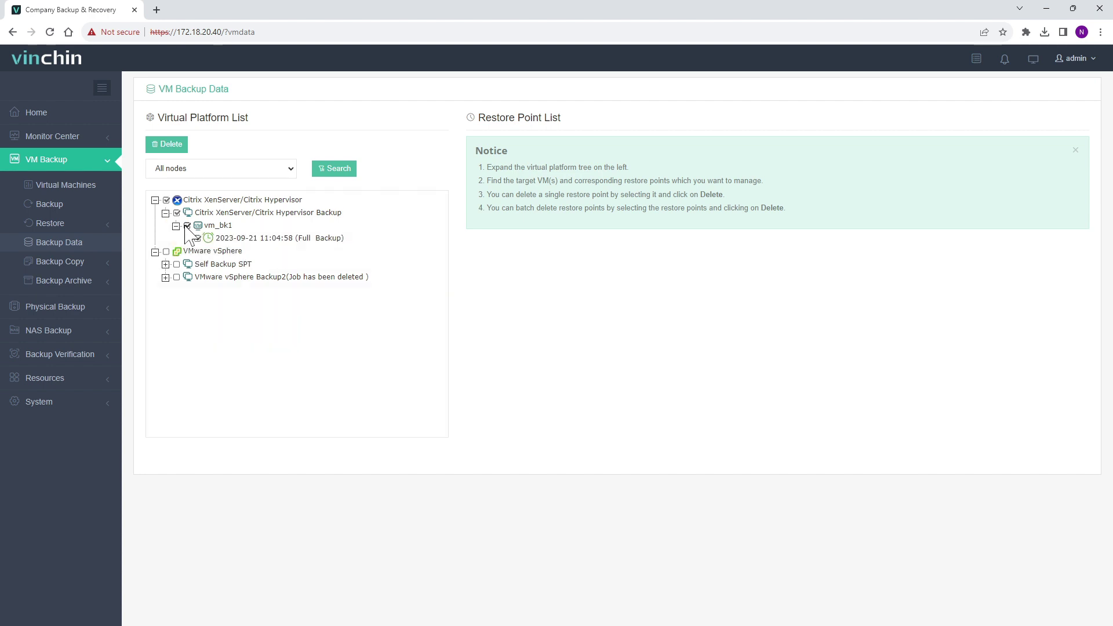
click(219, 226)
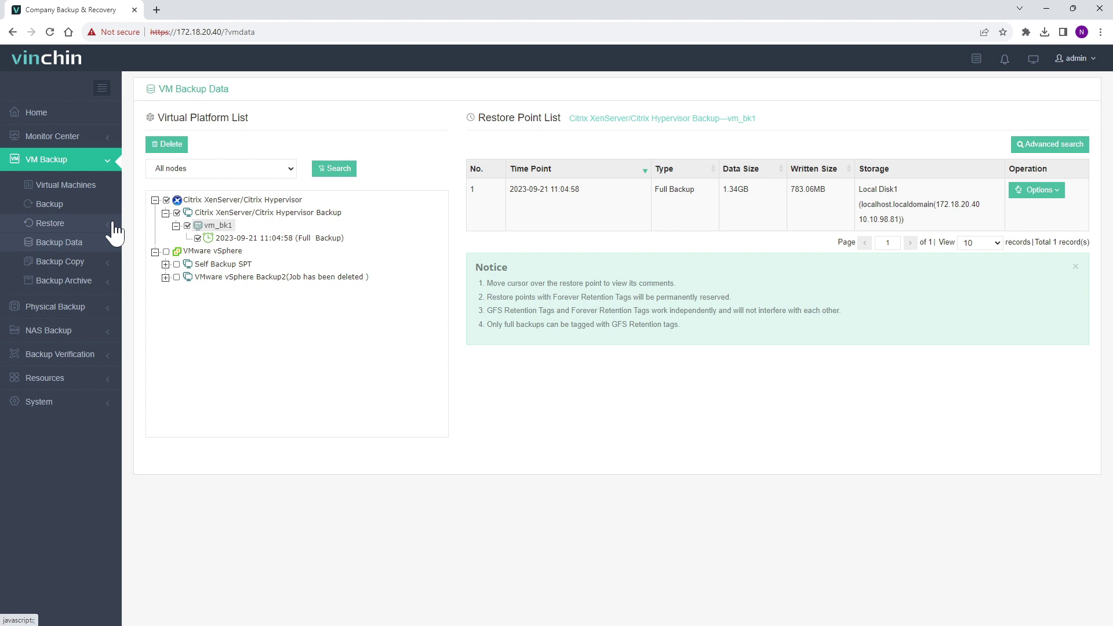
click(87, 225)
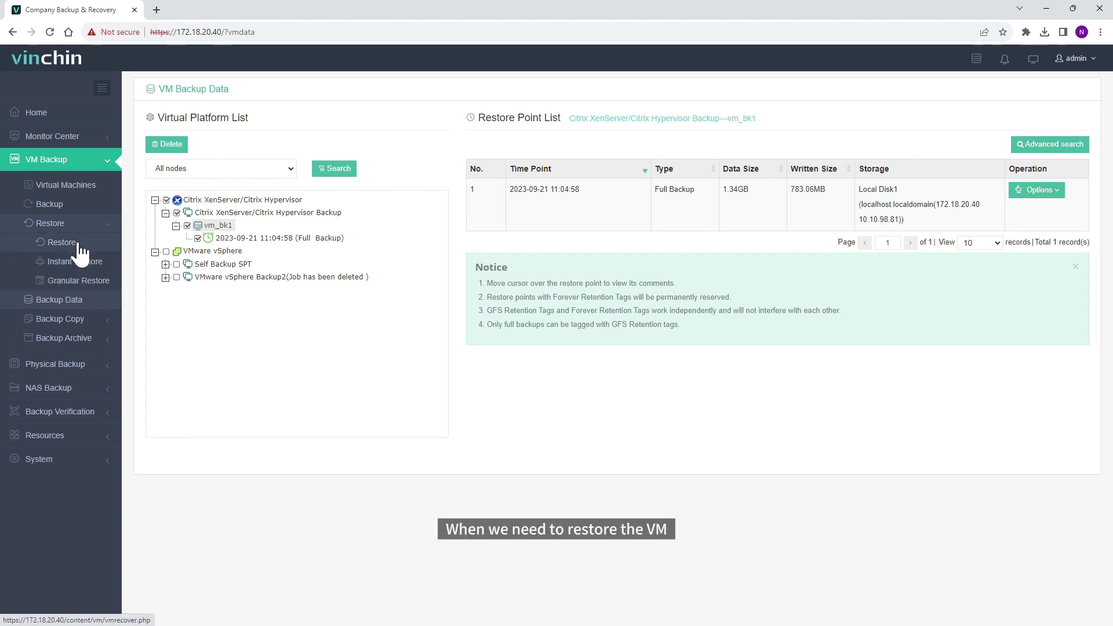
click(79, 245)
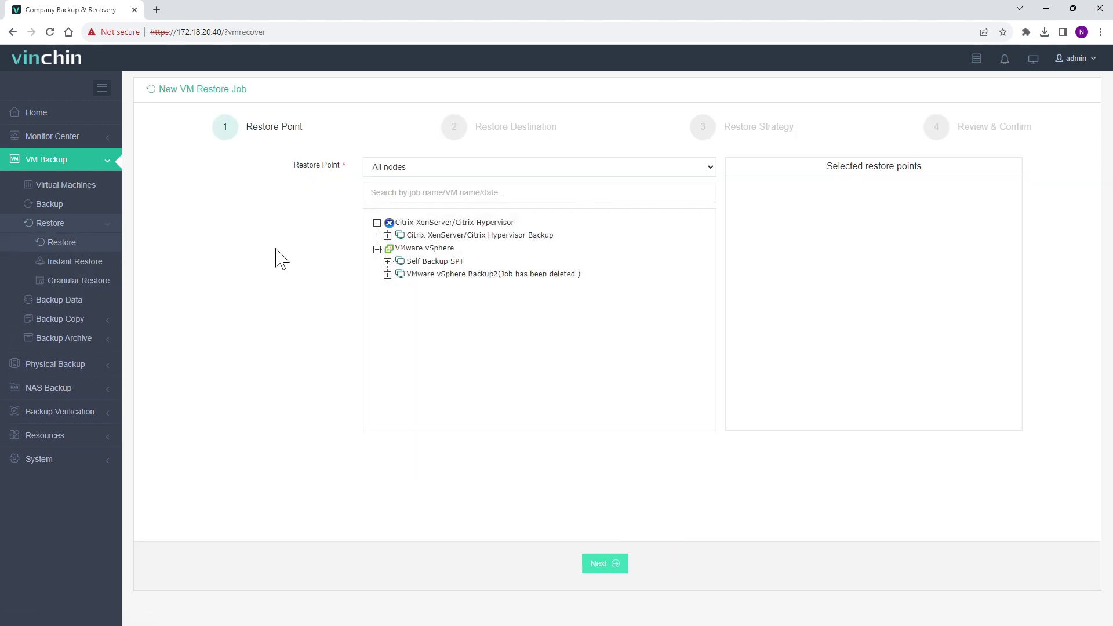
click(388, 236)
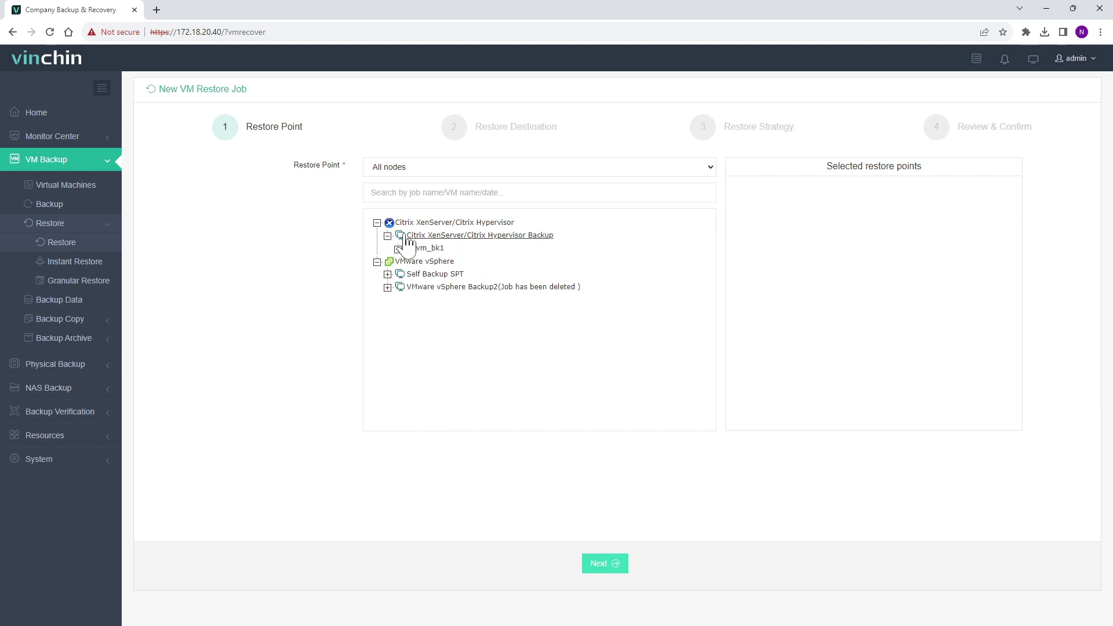
click(398, 249)
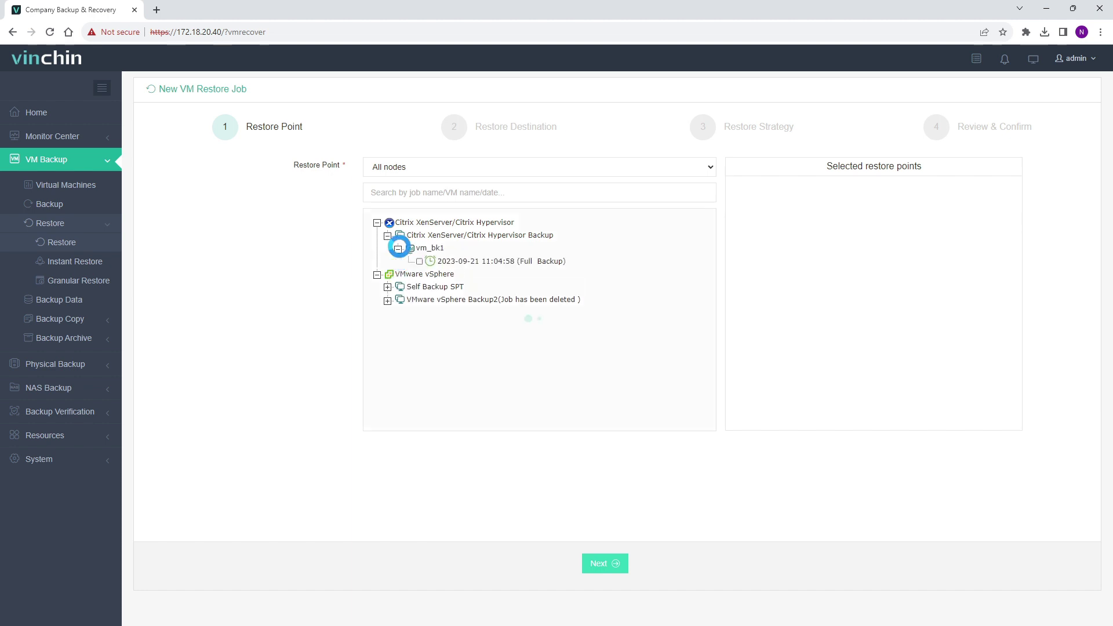
click(496, 262)
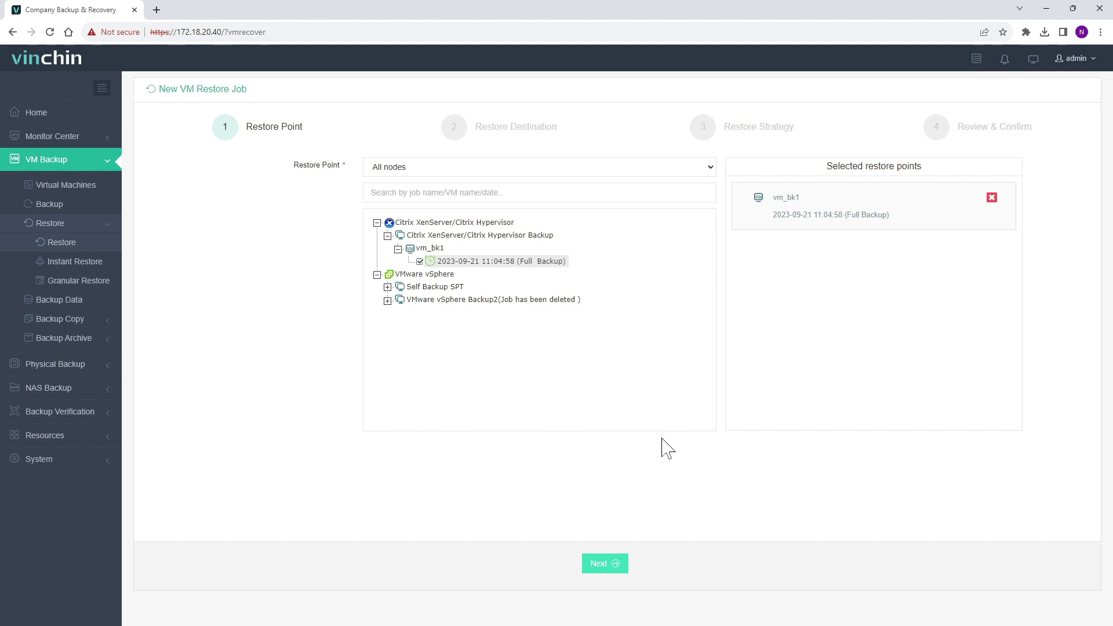
click(604, 568)
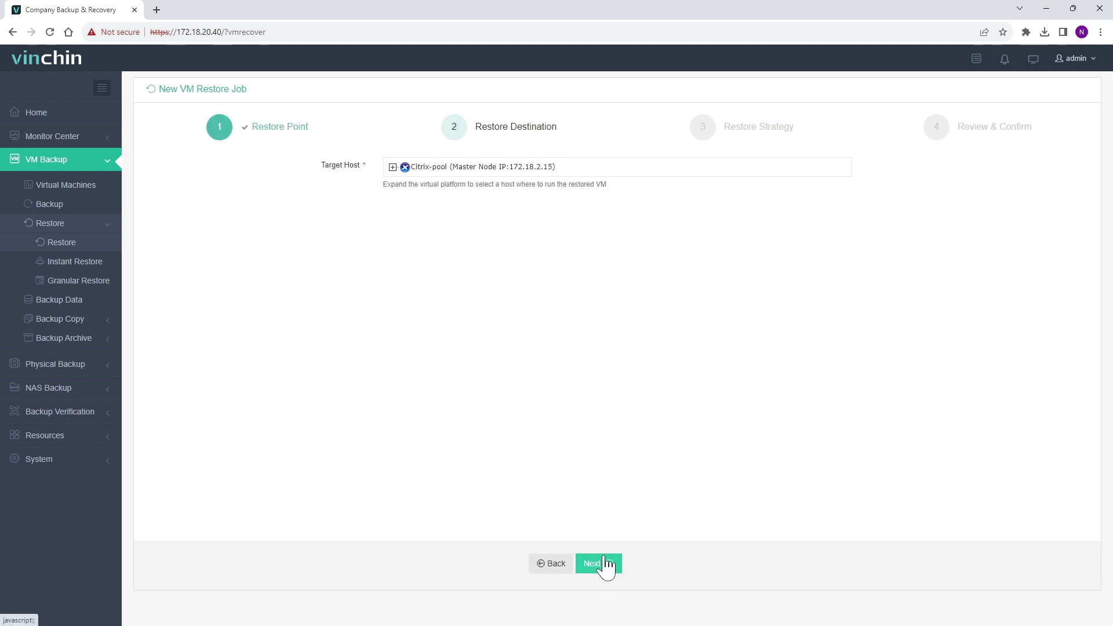
Step: Target citrix-host1 and rename the restored VM to vm_bk1_restore_VM
click(393, 167)
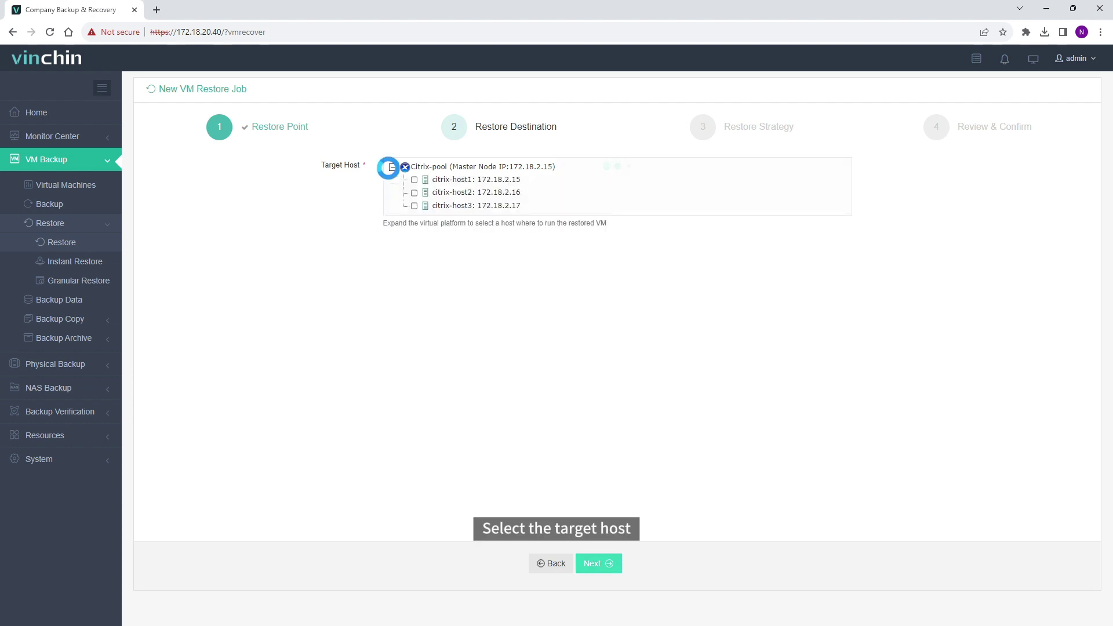
click(484, 180)
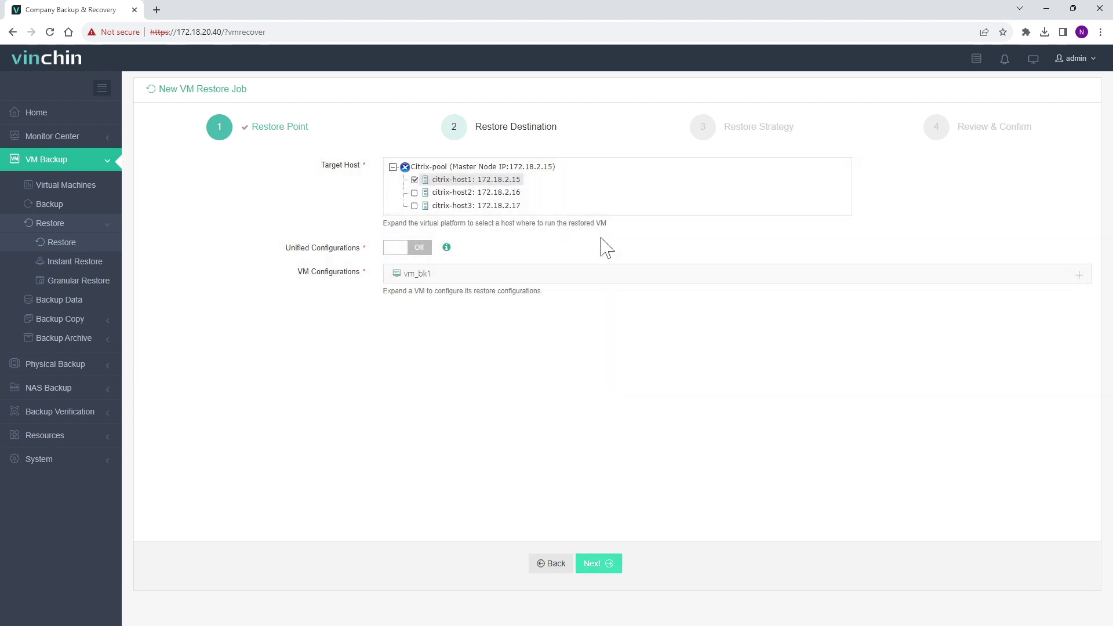
click(1076, 275)
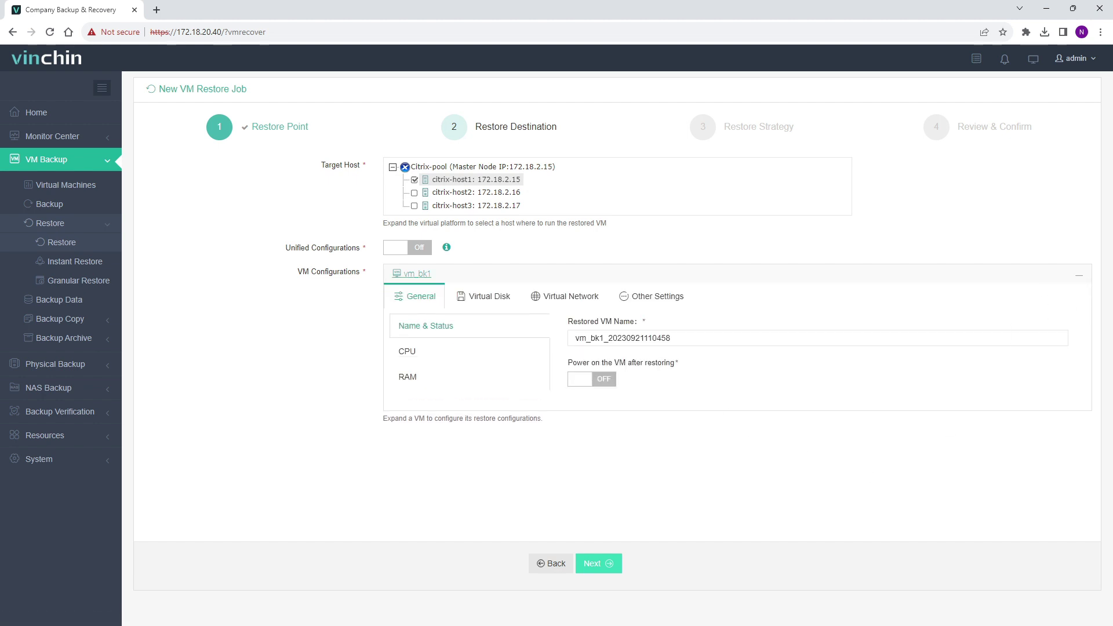
drag(608, 338, 670, 337)
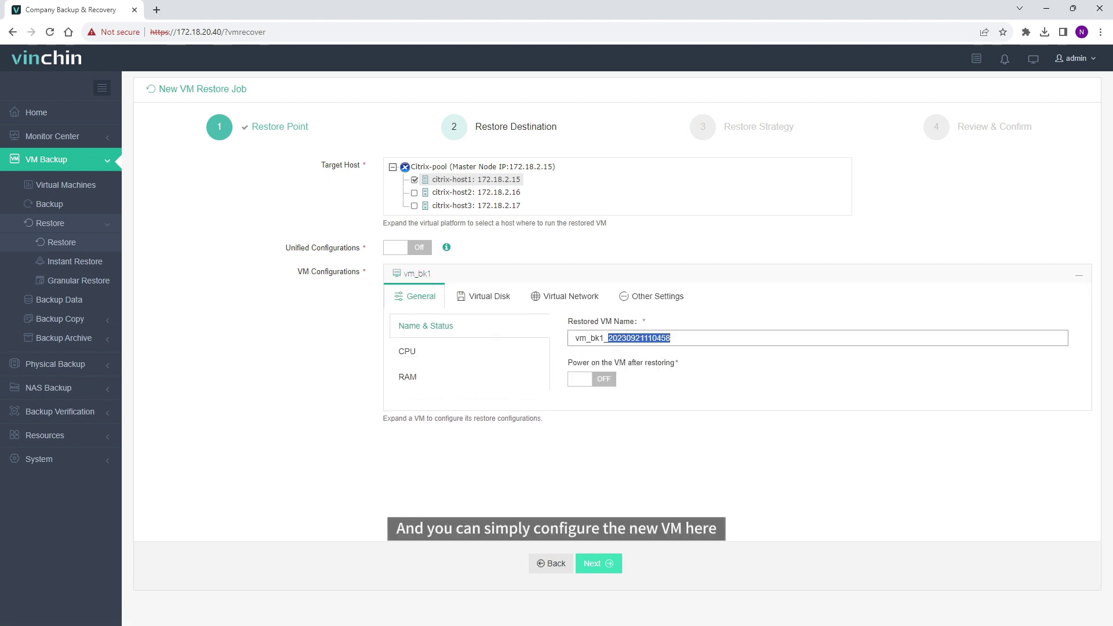
key(BackSpace)
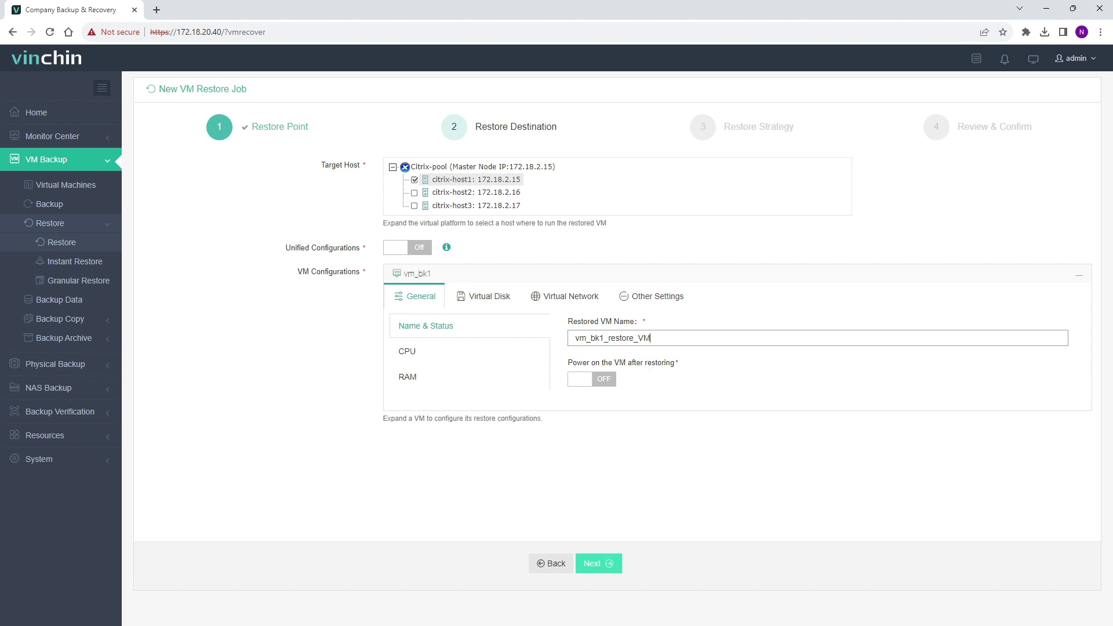
Step: Turn on Power on after restore and review the CPU and RAM settings
click(579, 379)
click(455, 351)
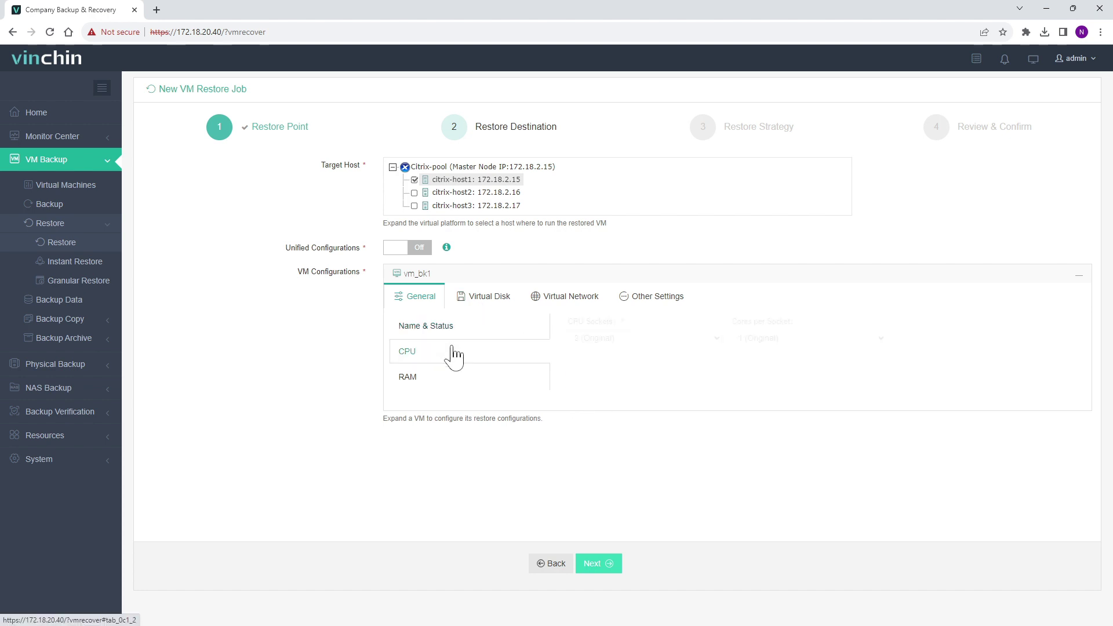
click(498, 383)
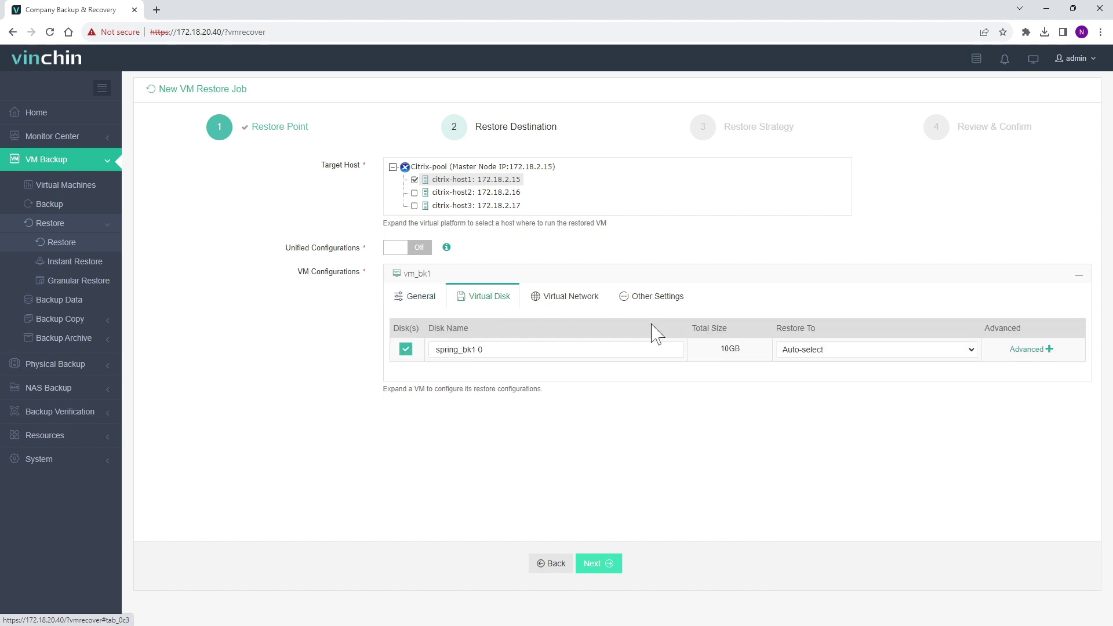
Step: Restore the disk to Local storage (lvm) and connect both NICs to eth0 (172.18.2.15)
click(805, 350)
click(826, 376)
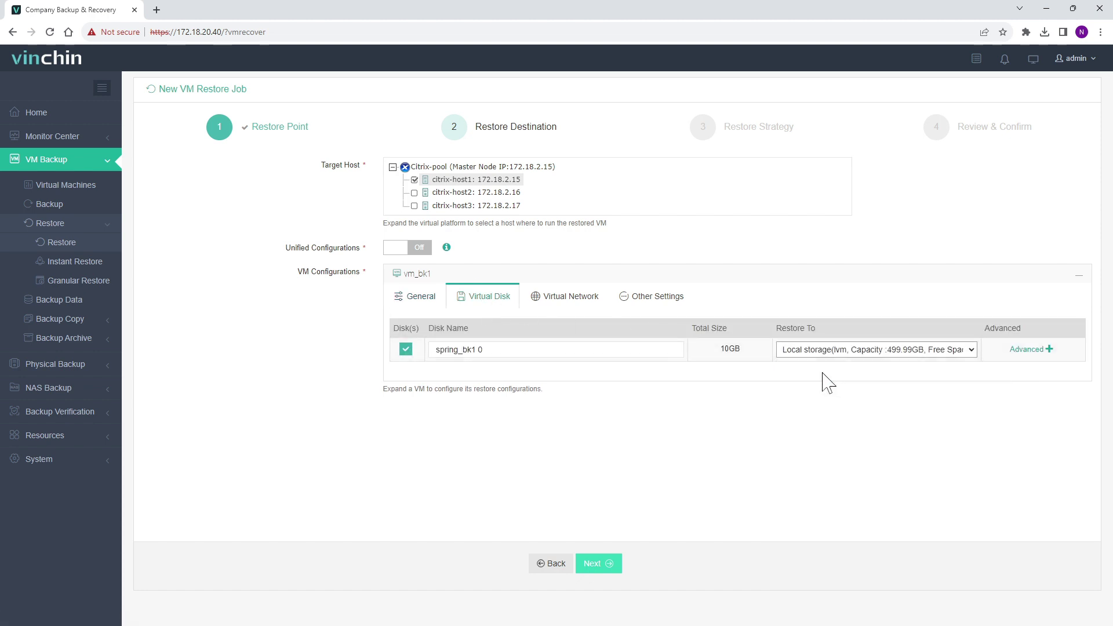
click(584, 302)
click(755, 351)
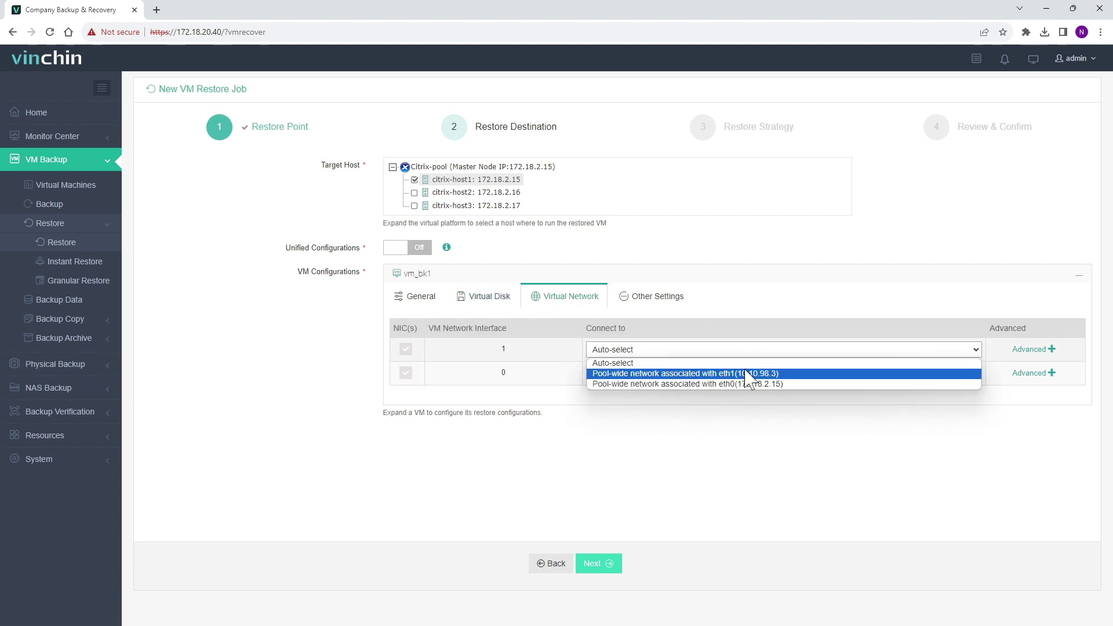
click(751, 383)
click(747, 374)
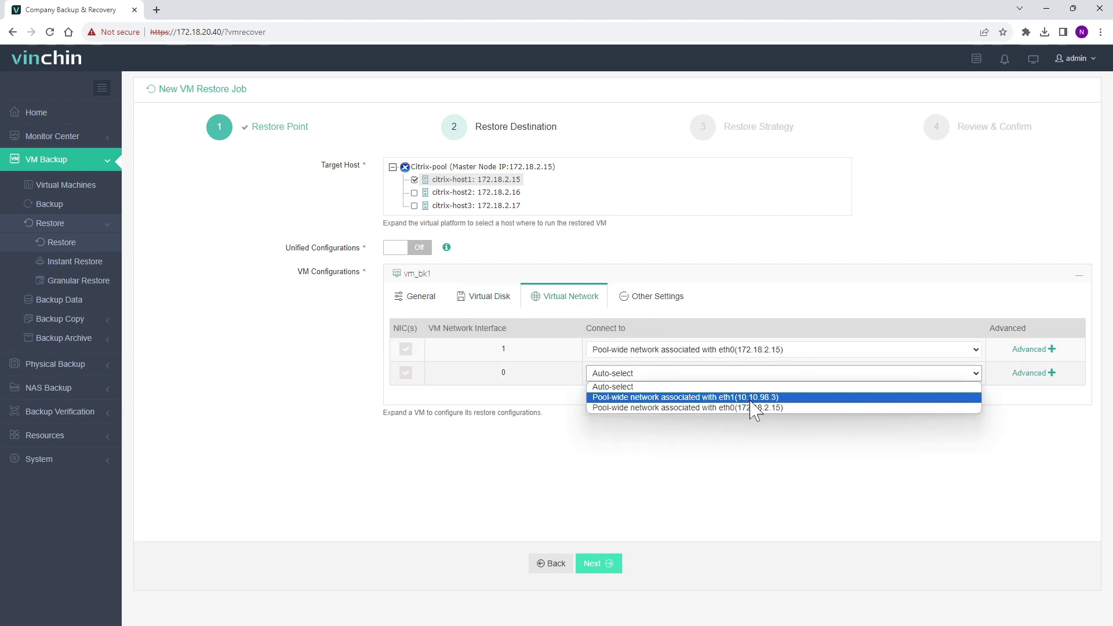
click(752, 408)
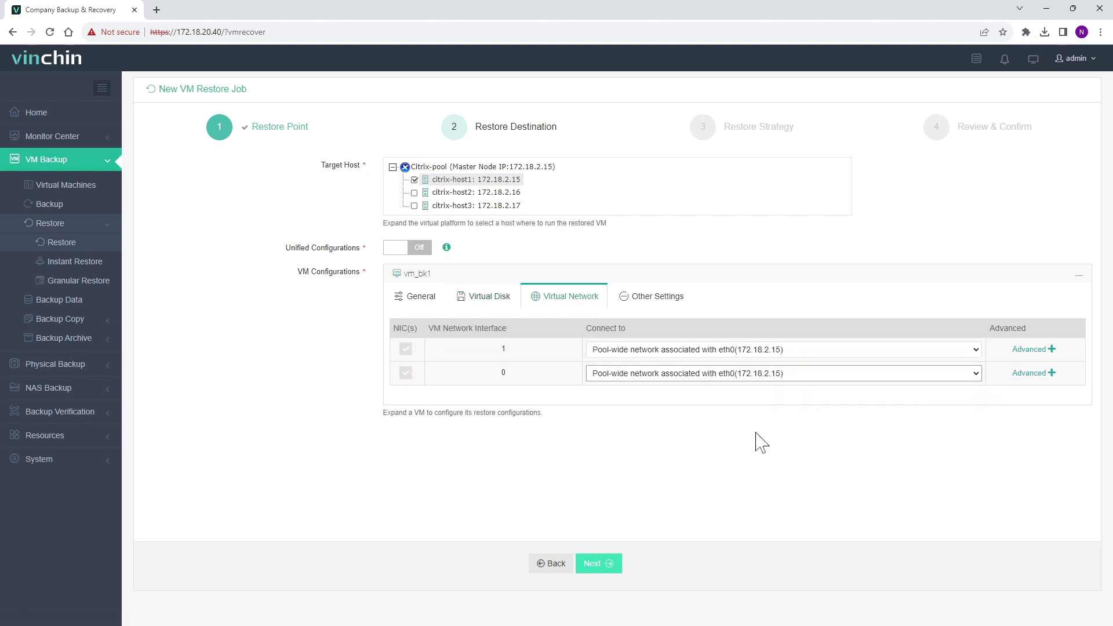
Step: Review both NICs' advanced options, Other Settings and General, then continue to Restore Strategy
click(1048, 352)
click(1051, 408)
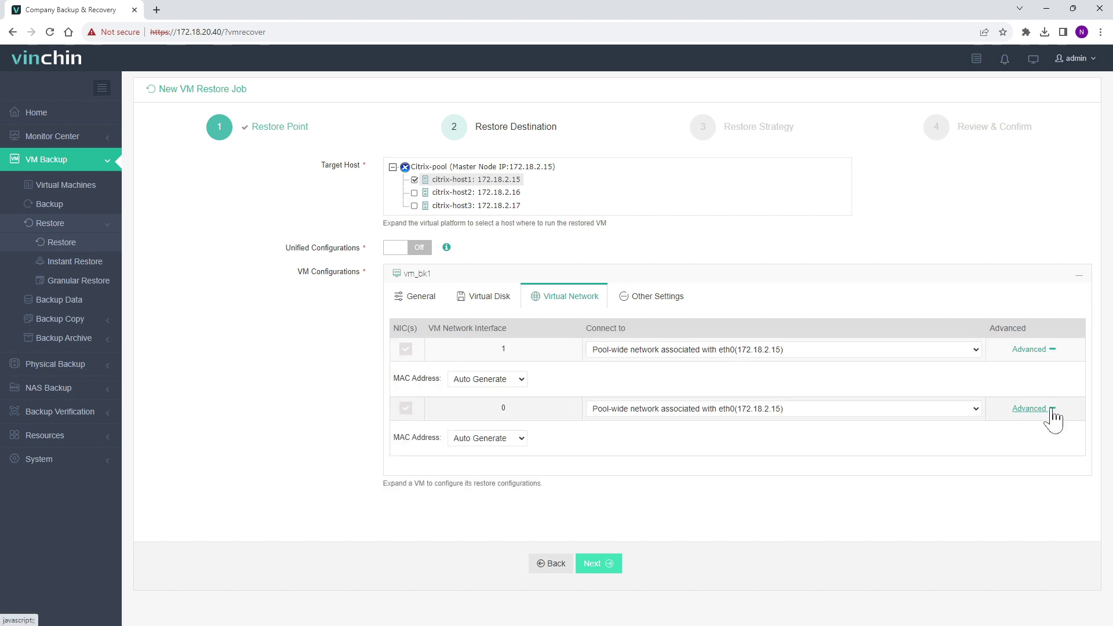
click(669, 302)
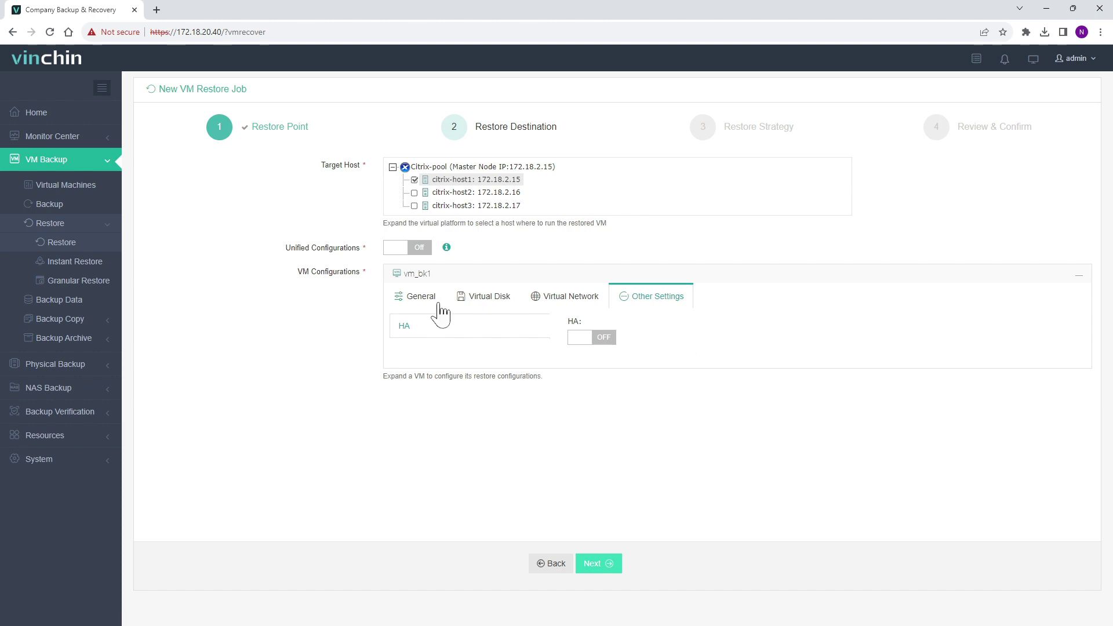
click(418, 300)
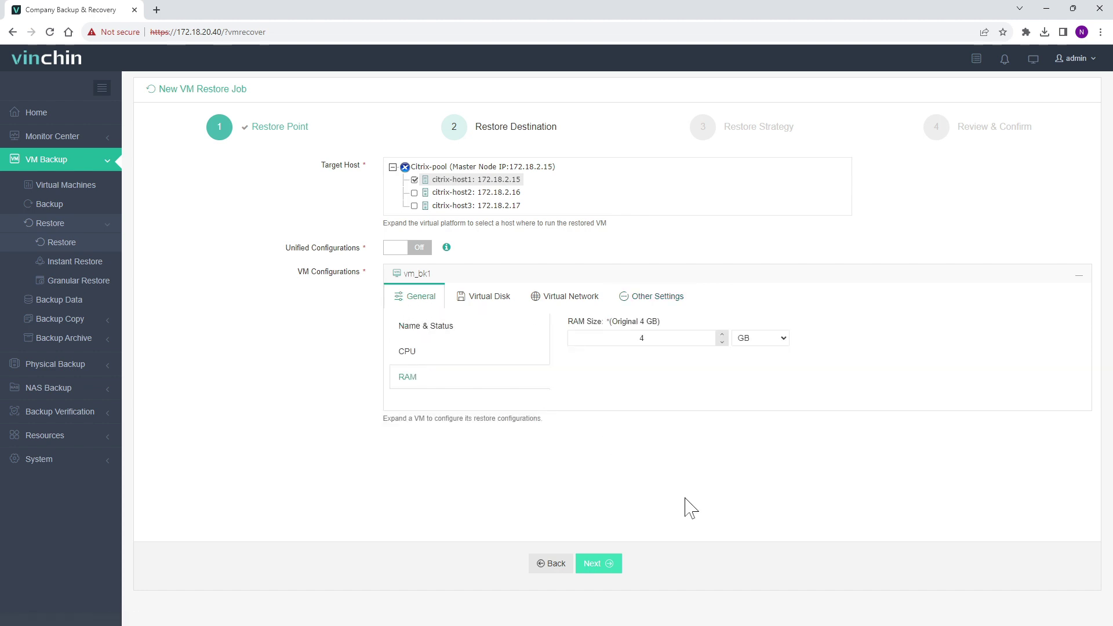
click(609, 565)
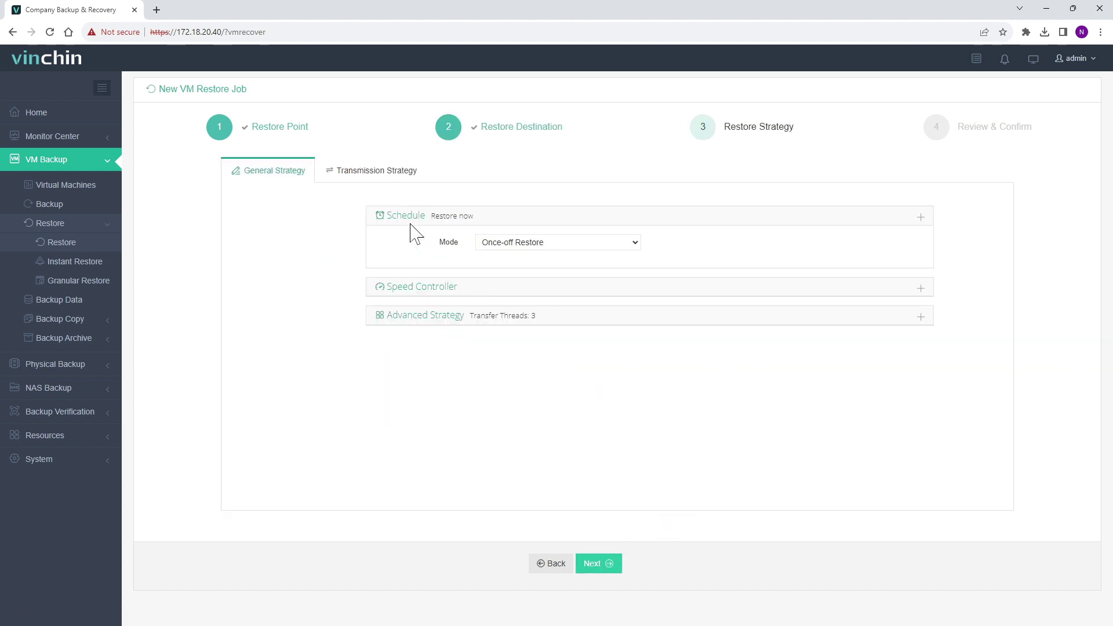
Step: Keep the default advanced restore strategy and LAN as the transmission method
click(529, 316)
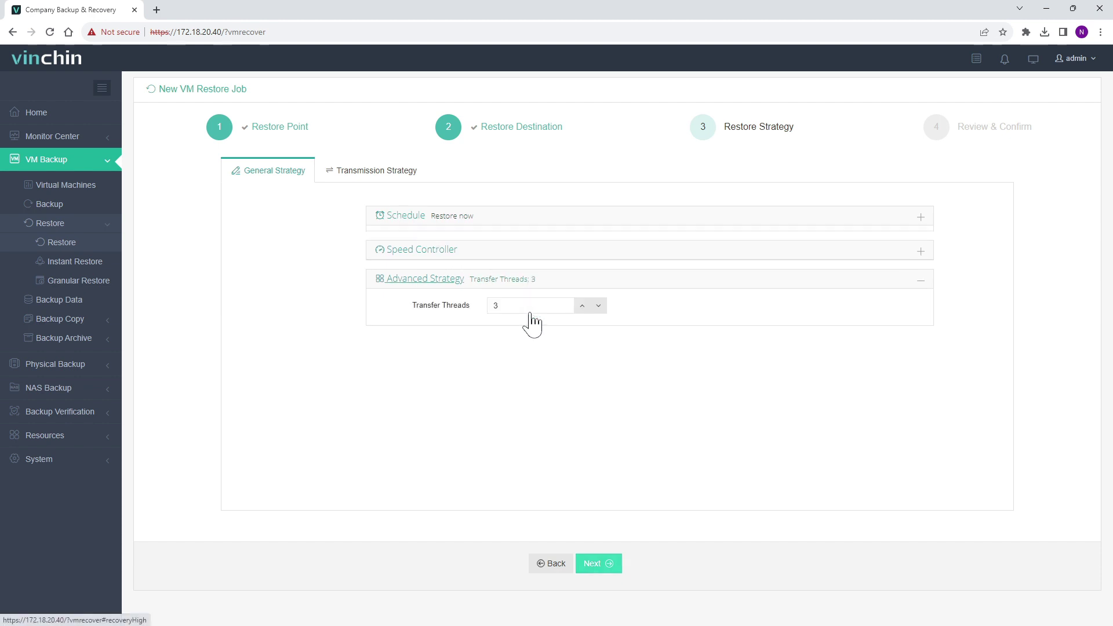
click(542, 284)
click(384, 174)
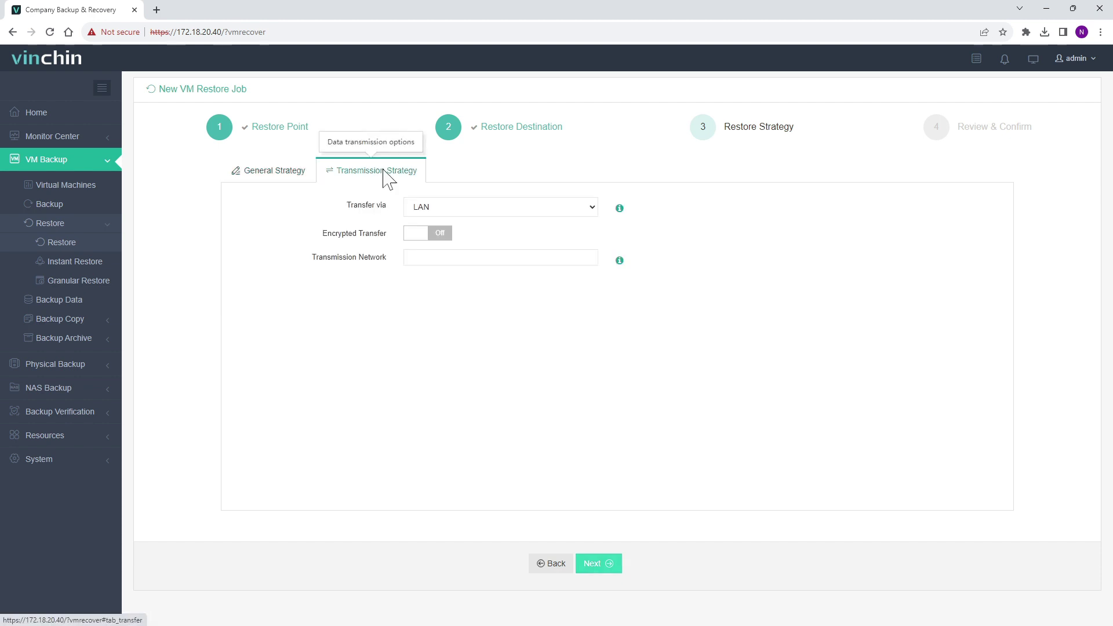
click(571, 211)
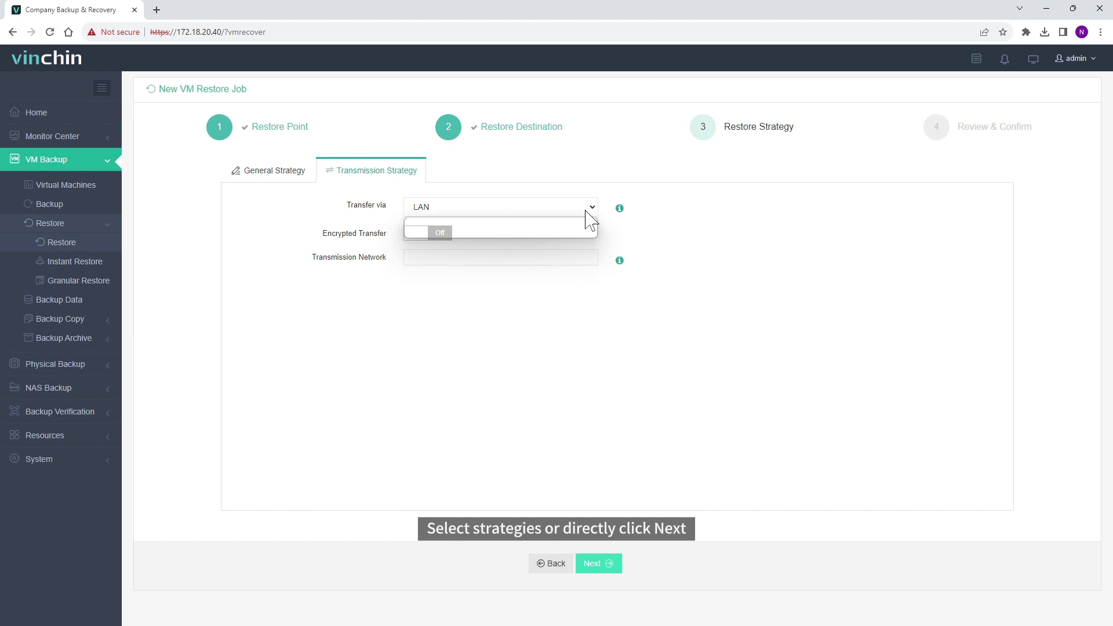
click(585, 207)
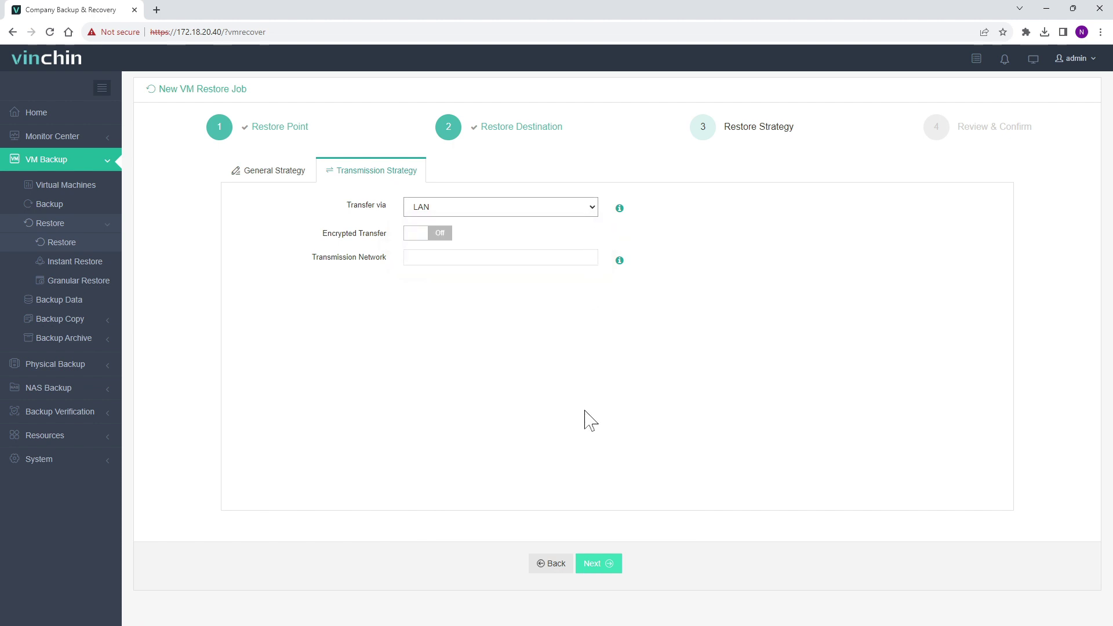
Step: Name the job 'Citrix XenServer/Citrix Hypervisor Restore' by removing the trailing 1, and submit it
click(609, 567)
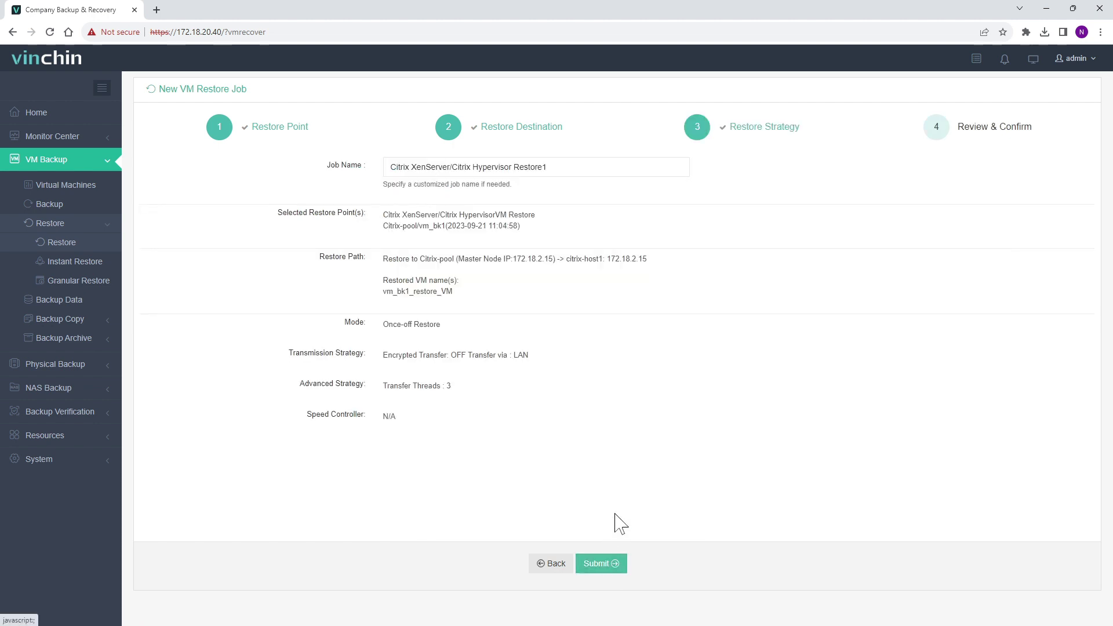
click(547, 167)
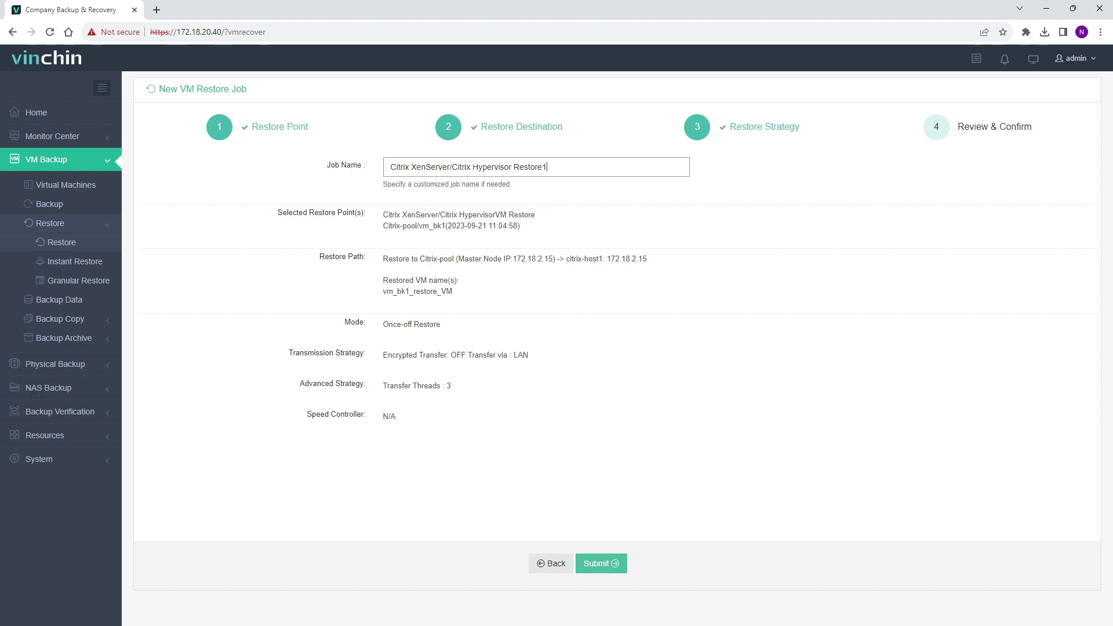
key(BackSpace)
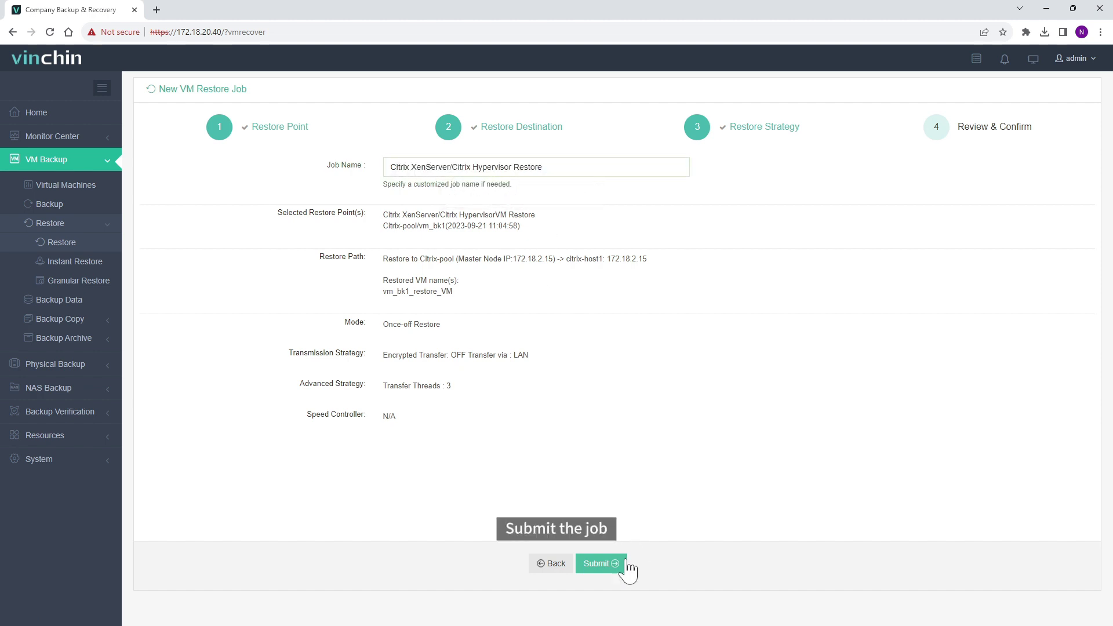
click(619, 563)
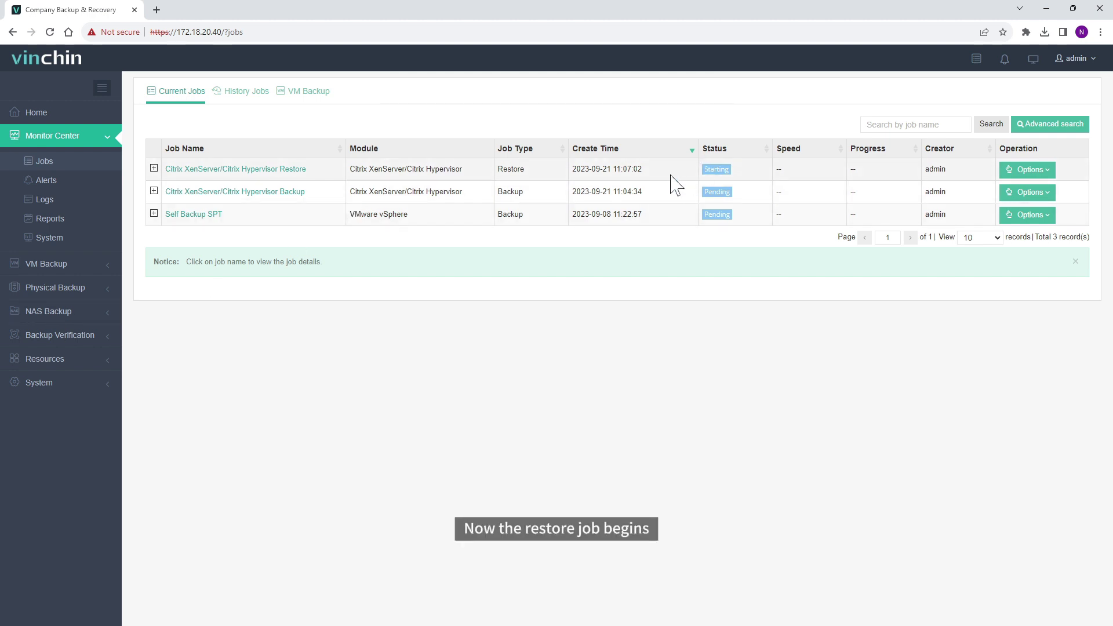
Step: Open the Restore job's details in Monitor Center and watch it run to completion
click(287, 170)
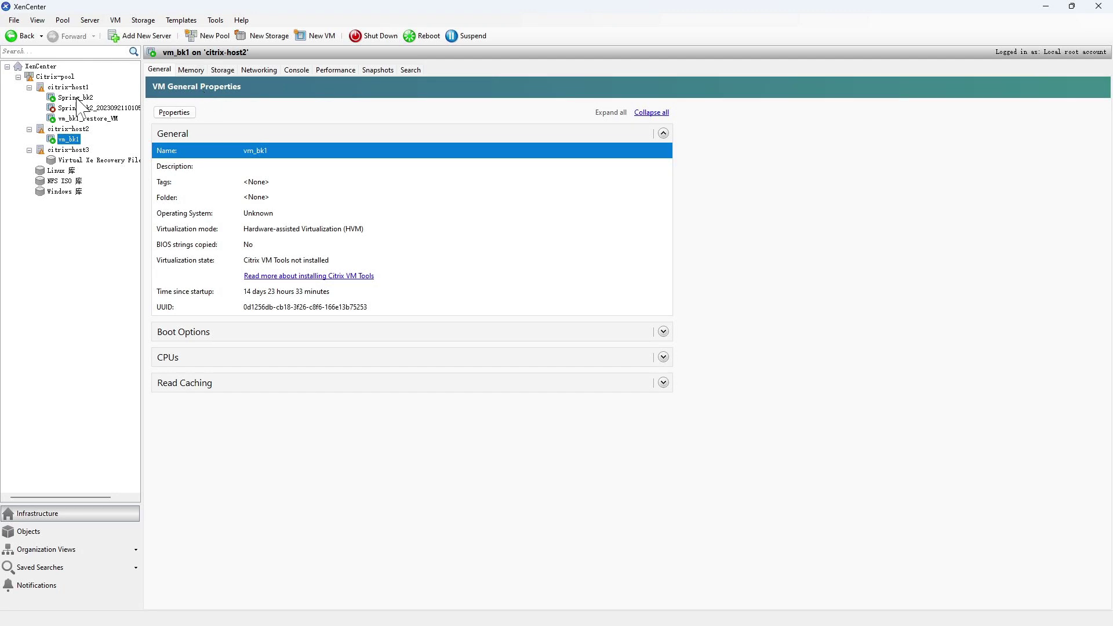
Step: Check vm_bk1_restore_VM's Properties on citrix-host1 for 2 vCPUs and 4096 MB memory
click(62, 79)
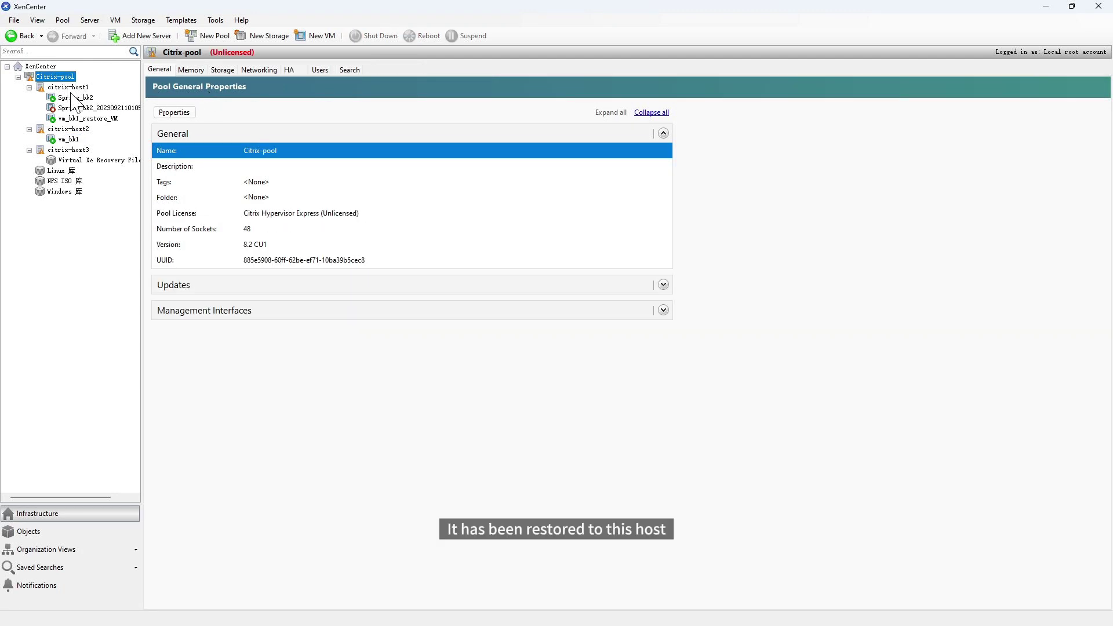
click(81, 118)
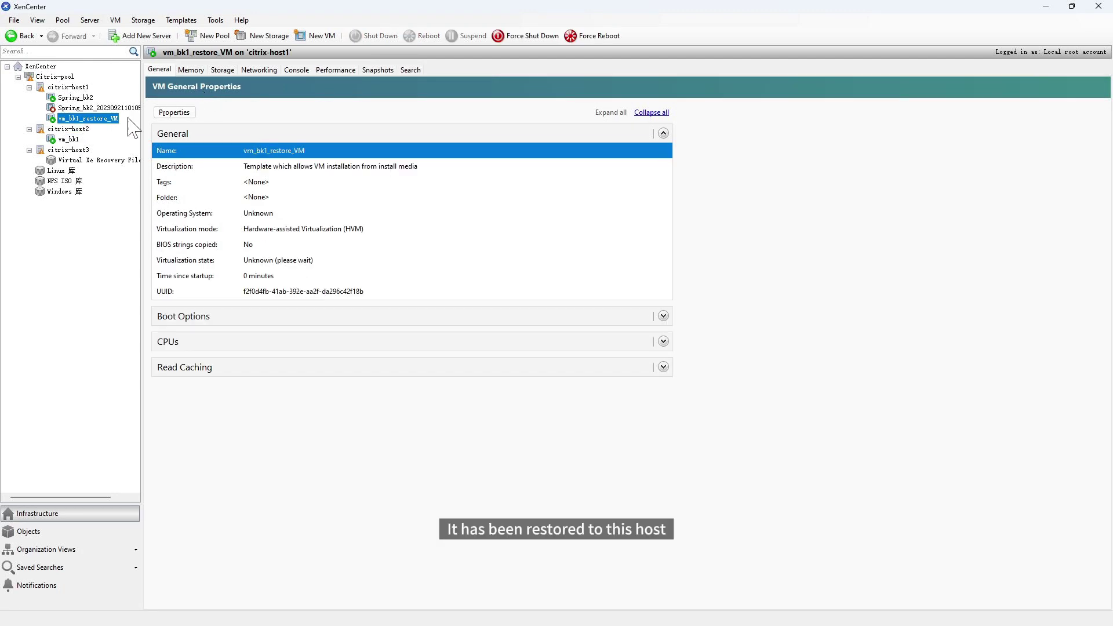
click(177, 114)
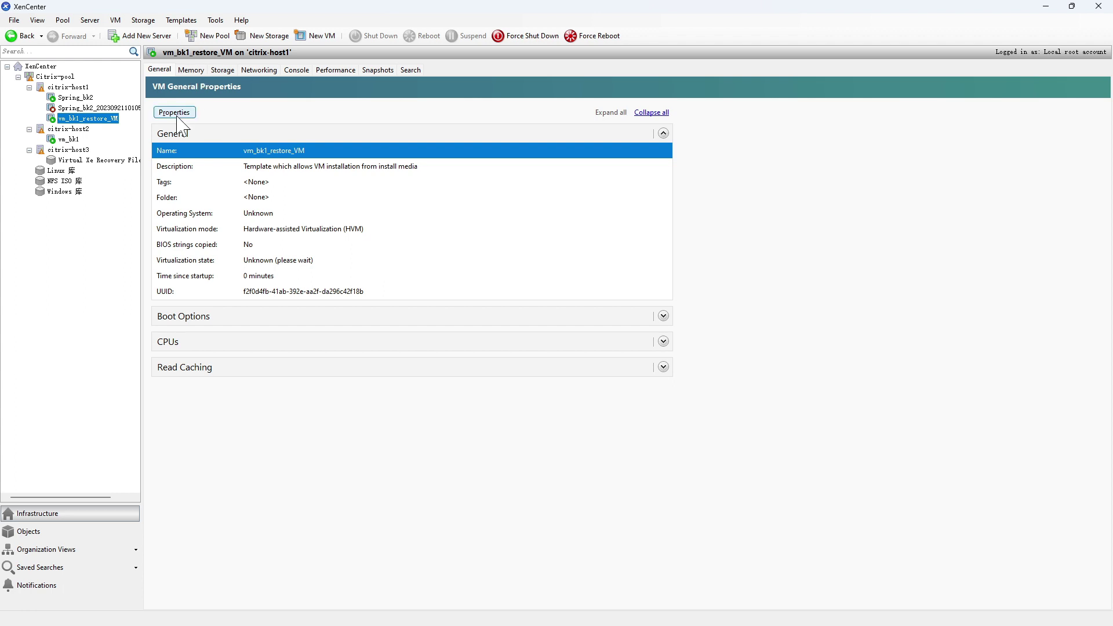
click(360, 229)
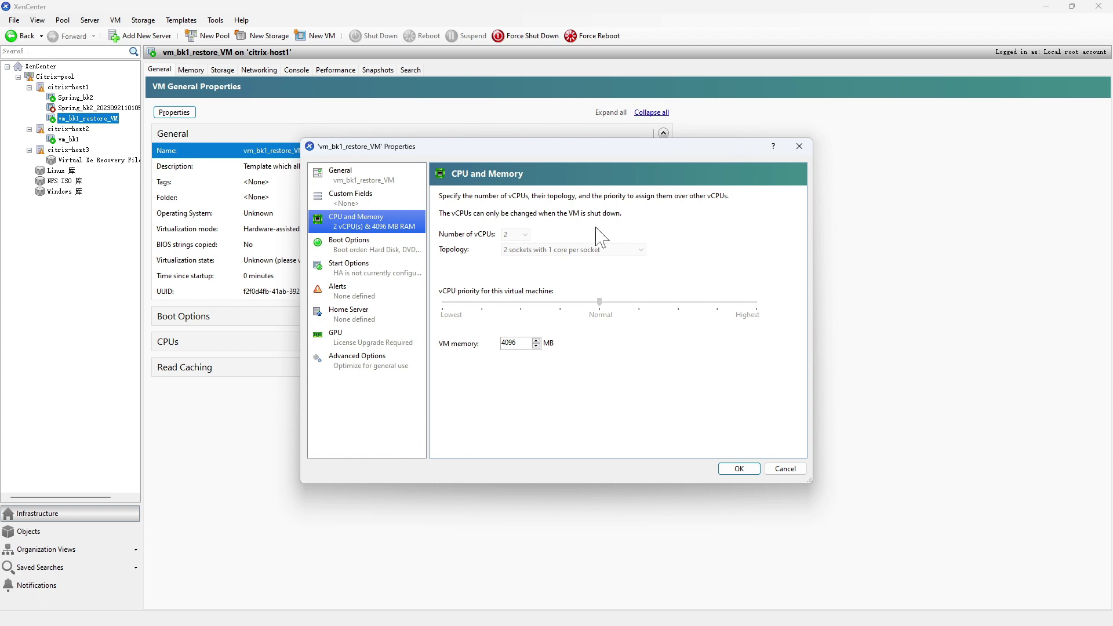
Step: Close the Properties dialog and review both of vm_bk1_restore_VM's network interfaces
click(800, 146)
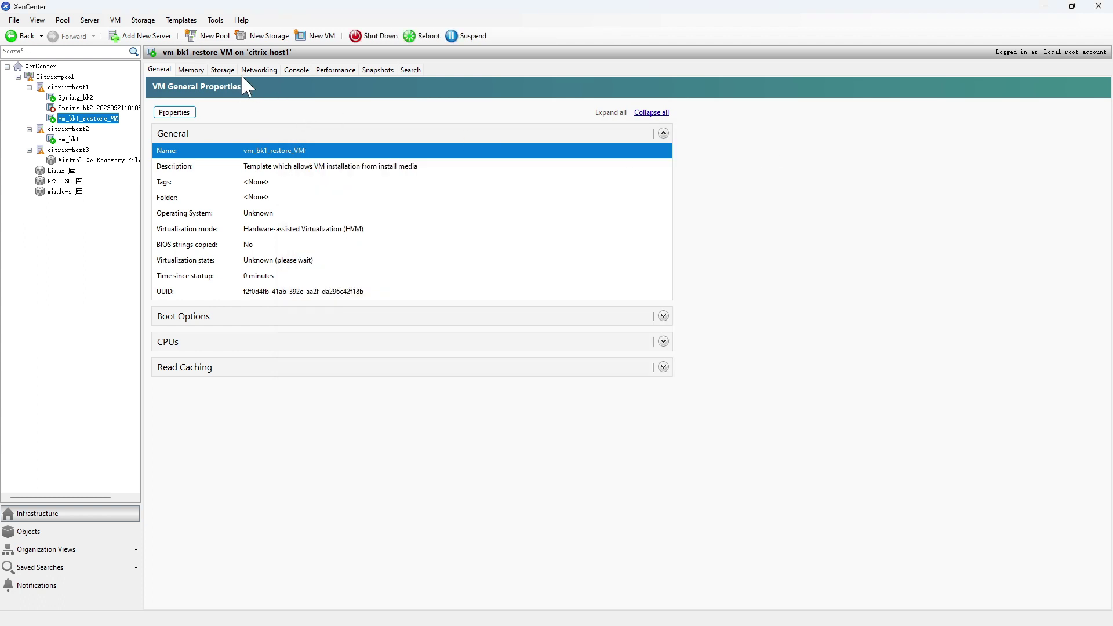
click(271, 71)
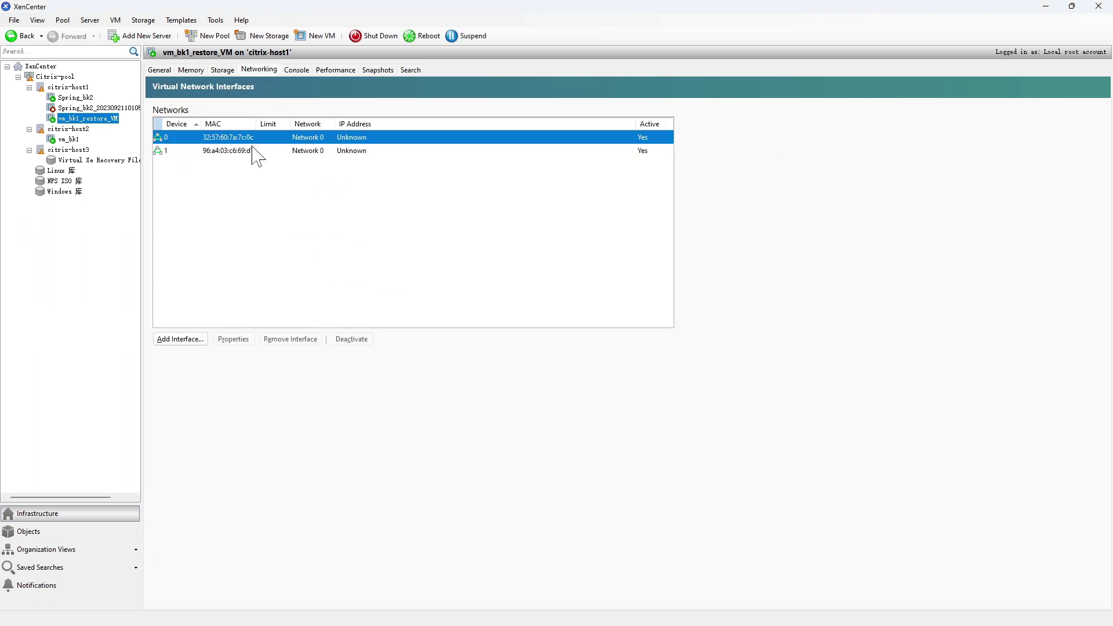
click(254, 152)
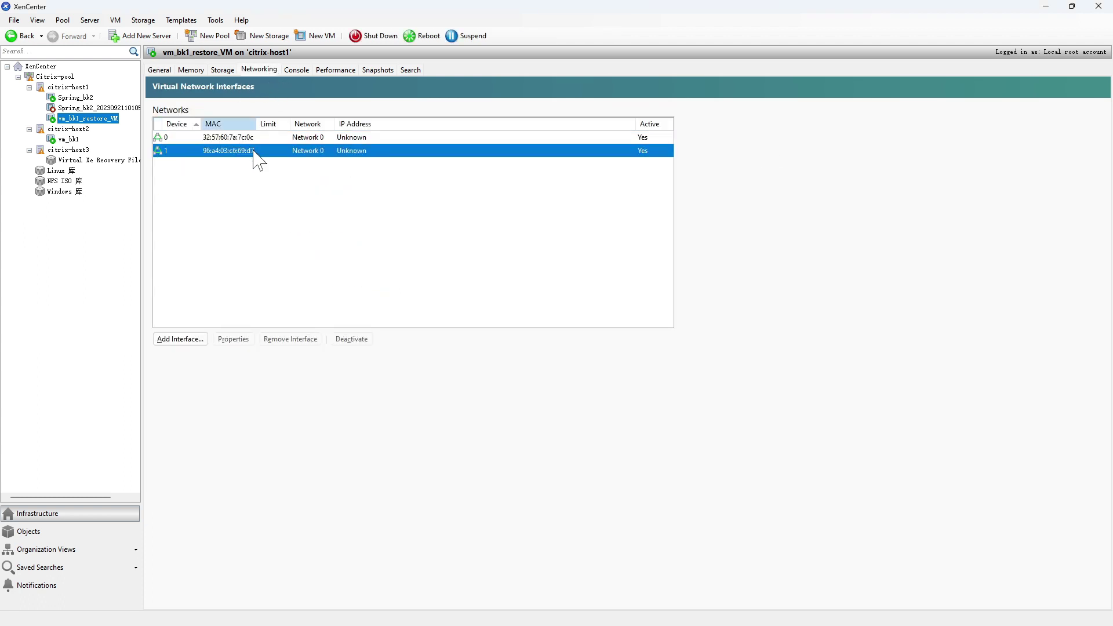
Step: Log in on the VM's CentOS console with the account password and run date
click(297, 72)
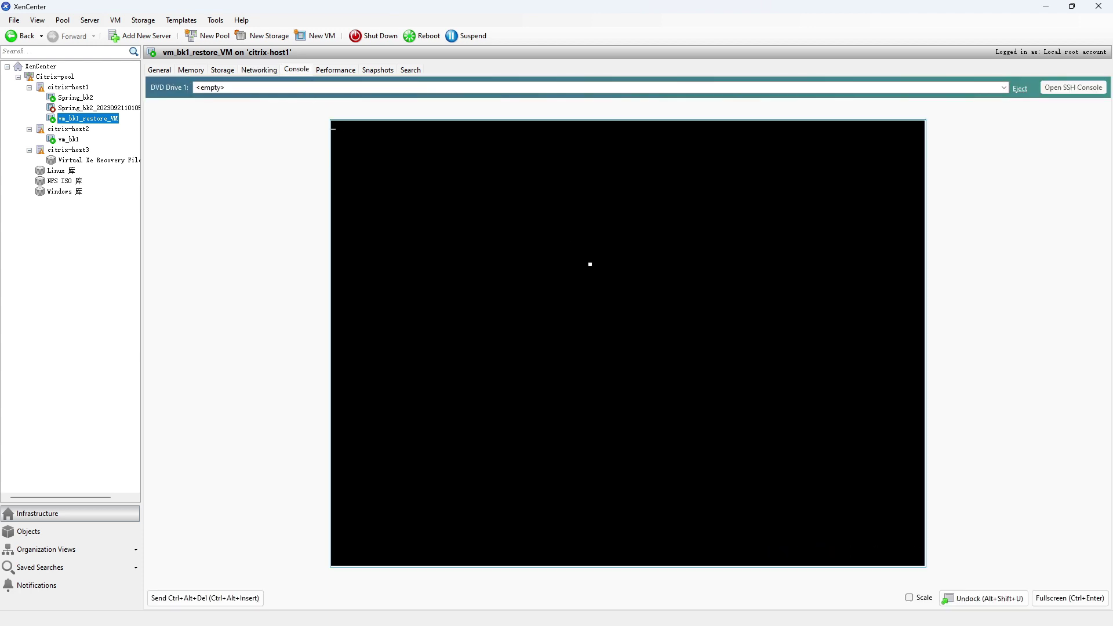
key(Return)
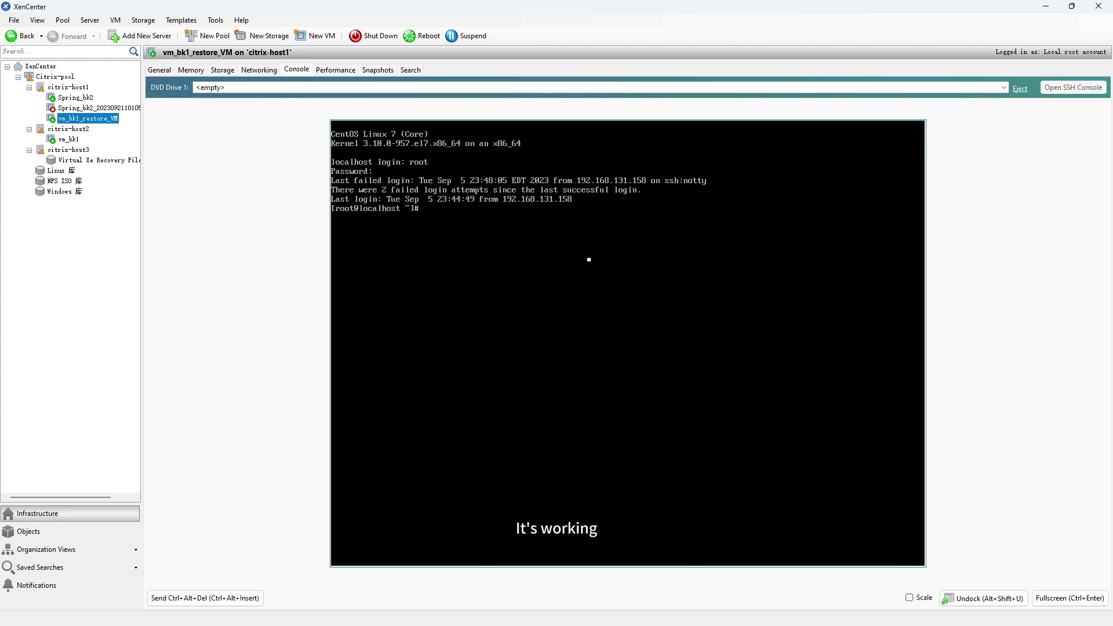
text(date)
key(Return)
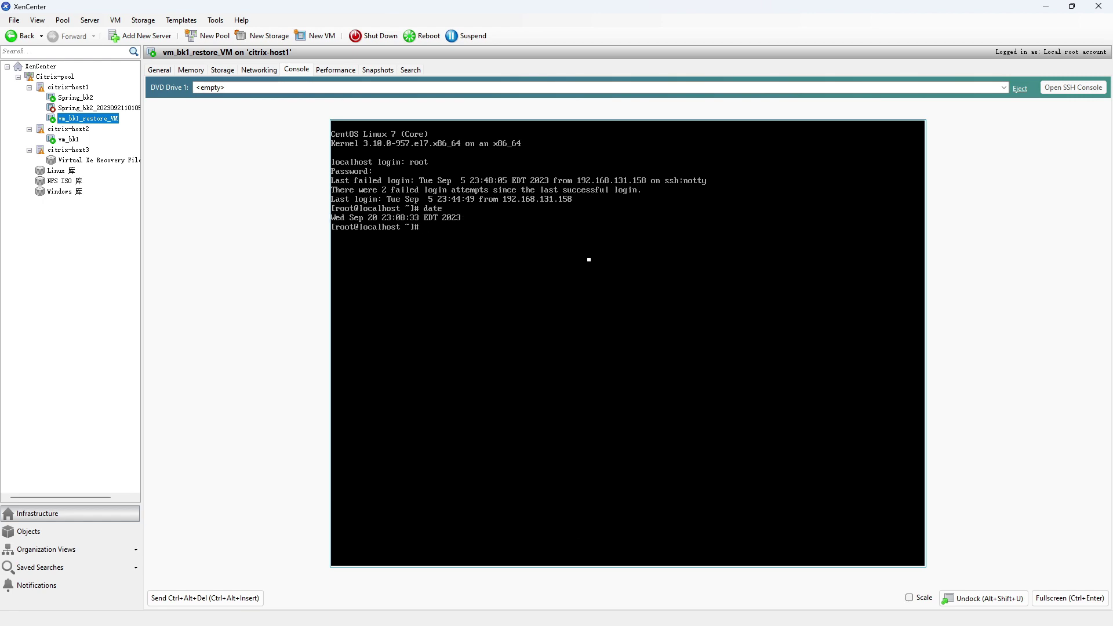